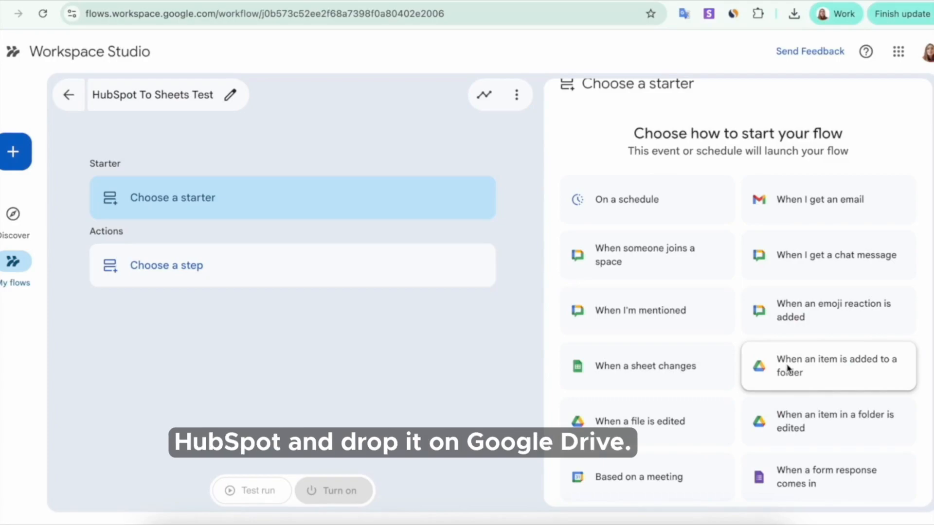
Step: Start the flow when an item is added to the Hubspot To Sheets folder, and open the choice of its first action
{"action": "left_click", "coordinate": [788, 369]}
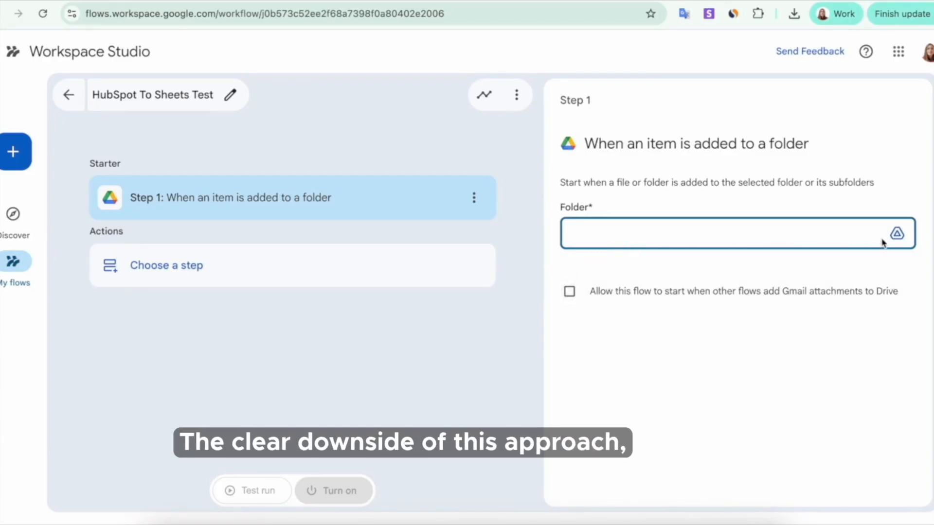
{"action": "left_click", "coordinate": [896, 234]}
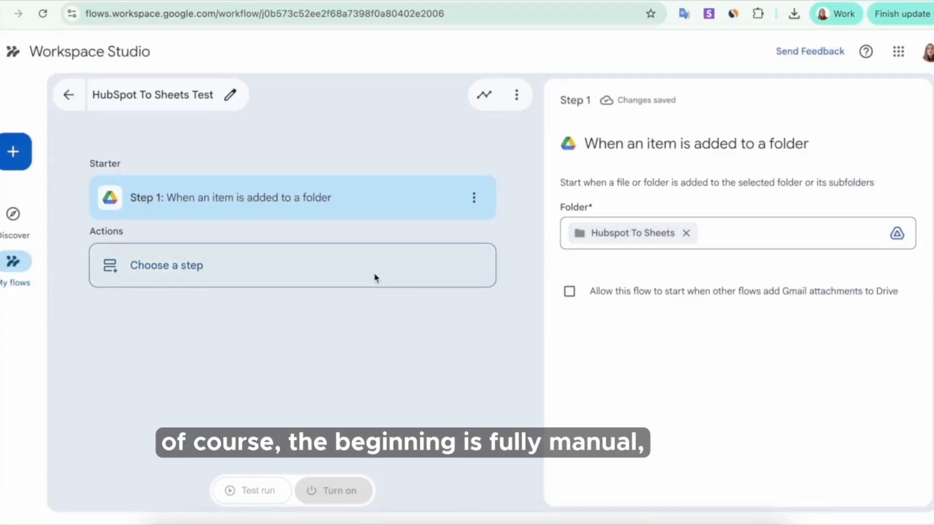
{"action": "left_click", "coordinate": [225, 267]}
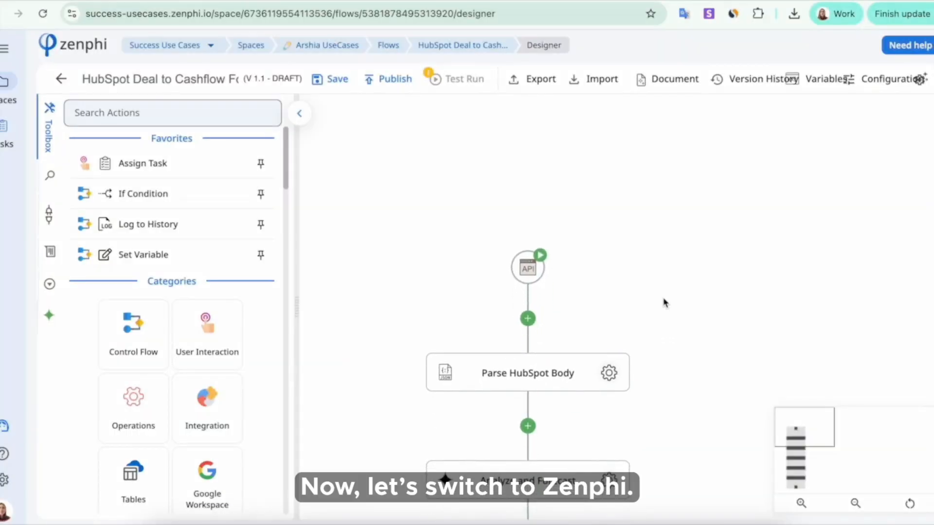
Step: Switch to the HubSpot Deal to Cashflow flow in Zenphi and inspect the settings of its HTTP trigger
{"action": "left_click_drag", "start_coordinate": [665, 302], "coordinate": [673, 237]}
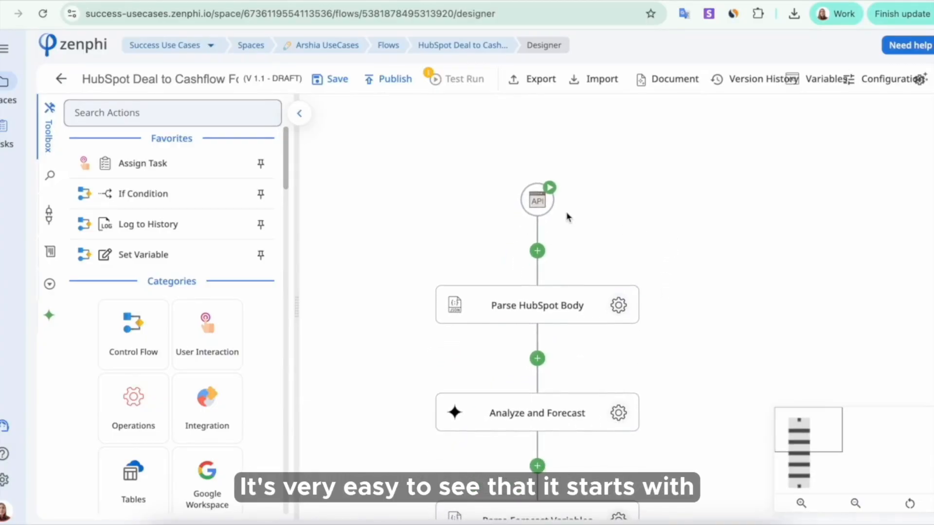
{"action": "left_click", "coordinate": [541, 202]}
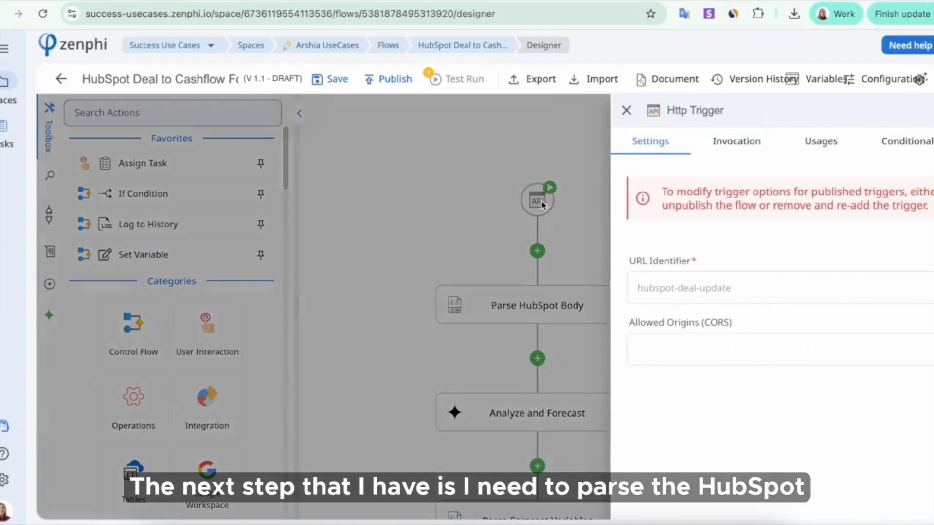
{"action": "left_click", "coordinate": [541, 203]}
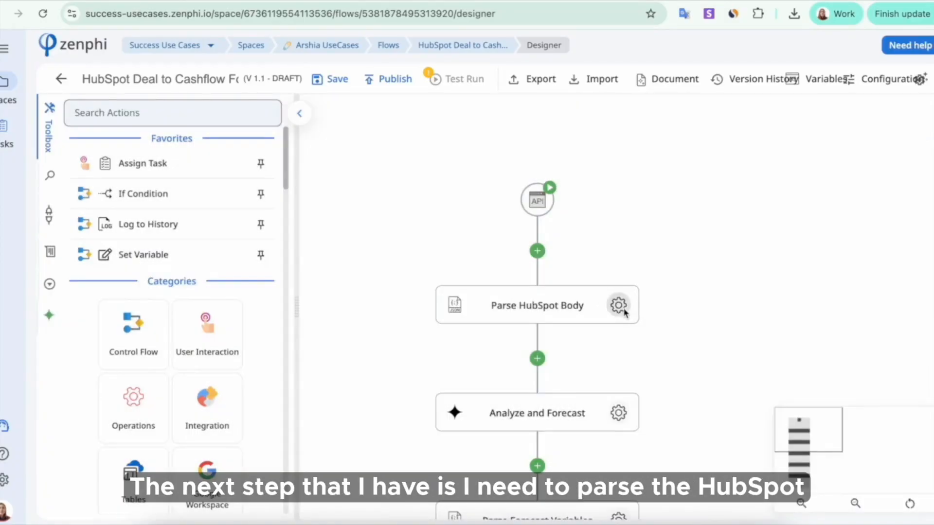
Step: Review the JSON input and the result fields output by the Parse HubSpot Body action
{"action": "left_click", "coordinate": [617, 305]}
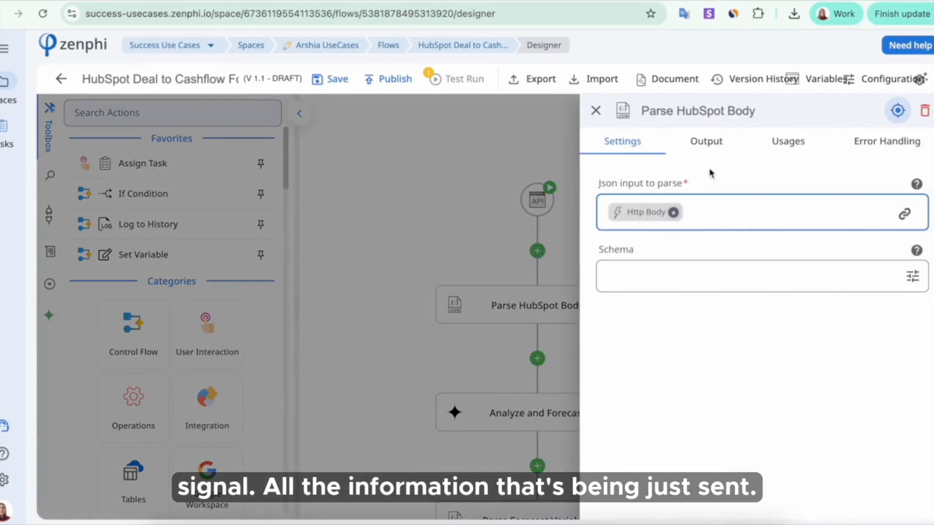
{"action": "left_click", "coordinate": [713, 147]}
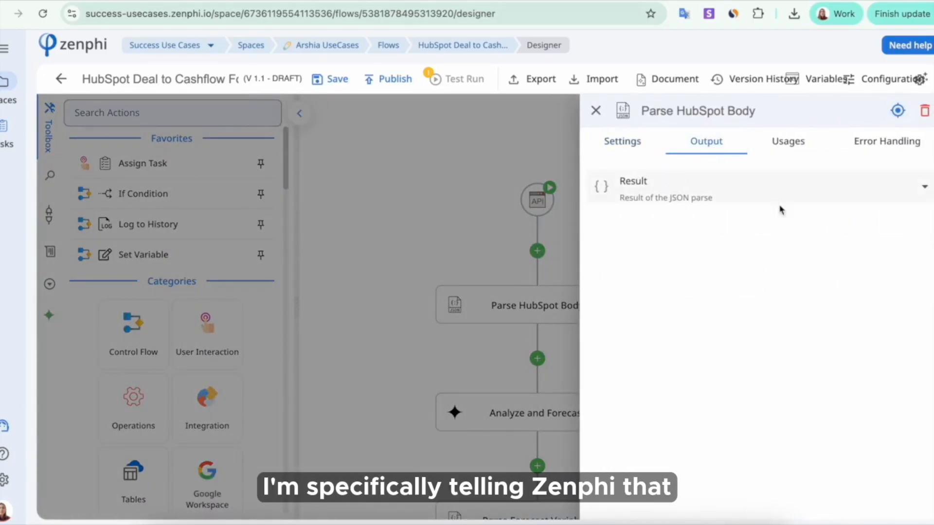
{"action": "left_click", "coordinate": [923, 187]}
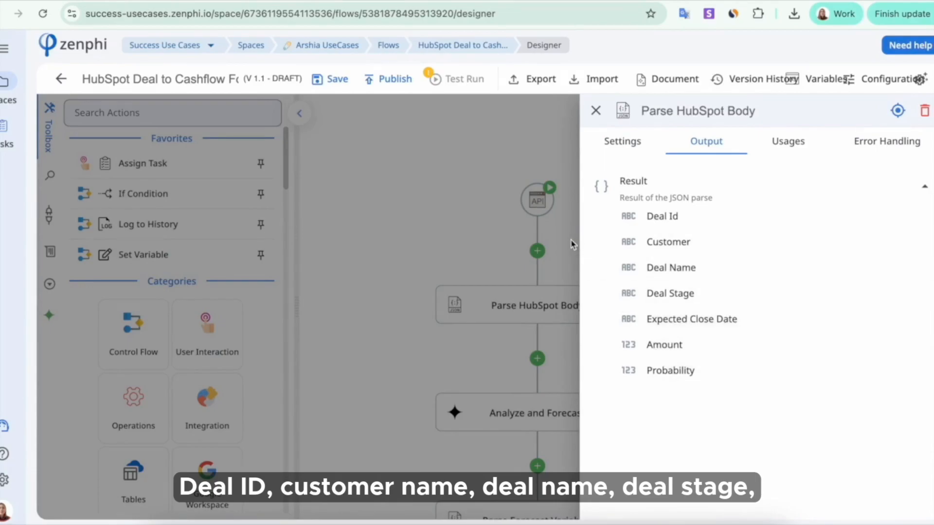
{"action": "left_click", "coordinate": [595, 112]}
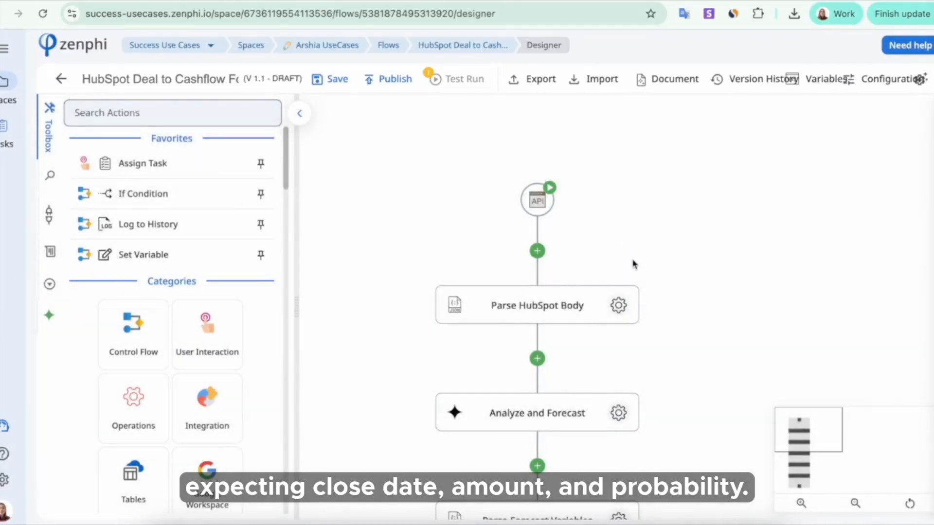
Step: Examine the Analyze and Forecast action's model and the HubSpot deal data referenced in its prompt
{"action": "left_click_drag", "start_coordinate": [662, 382], "coordinate": [643, 214]}
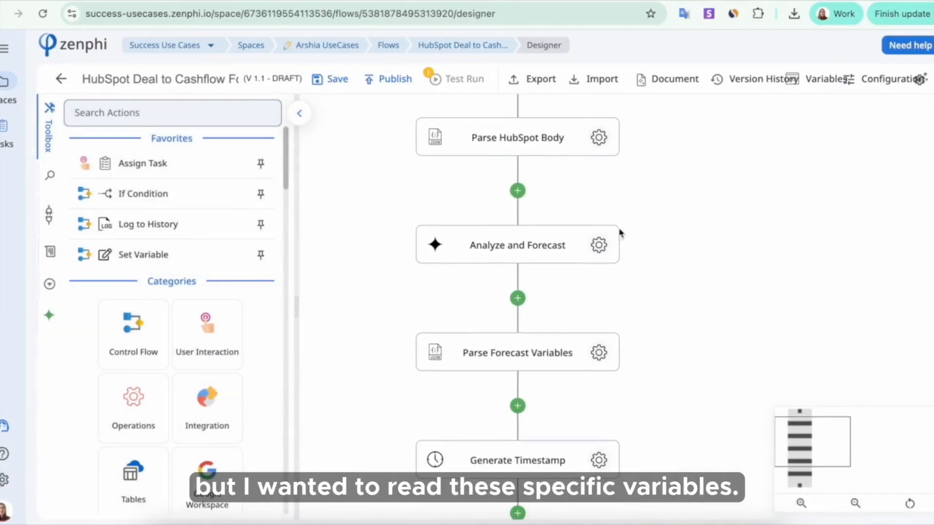
{"action": "left_click", "coordinate": [599, 244]}
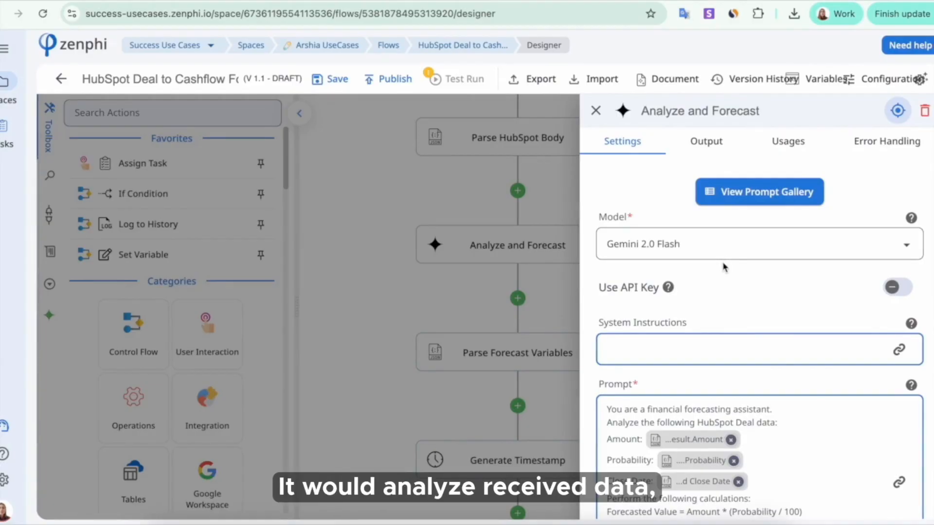
{"action": "scroll", "coordinate": [723, 267], "scroll_direction": "down", "scroll_amount": 2}
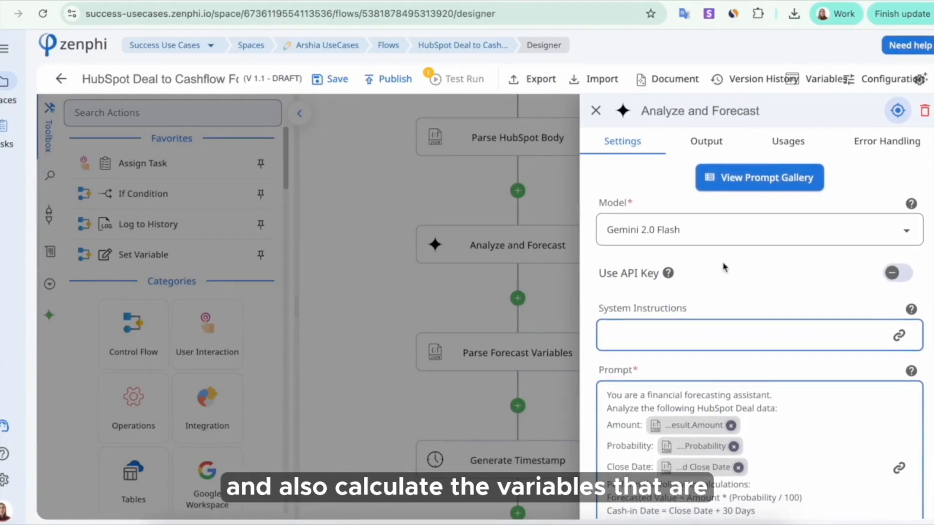
{"action": "scroll", "coordinate": [723, 267], "scroll_direction": "down", "scroll_amount": 4}
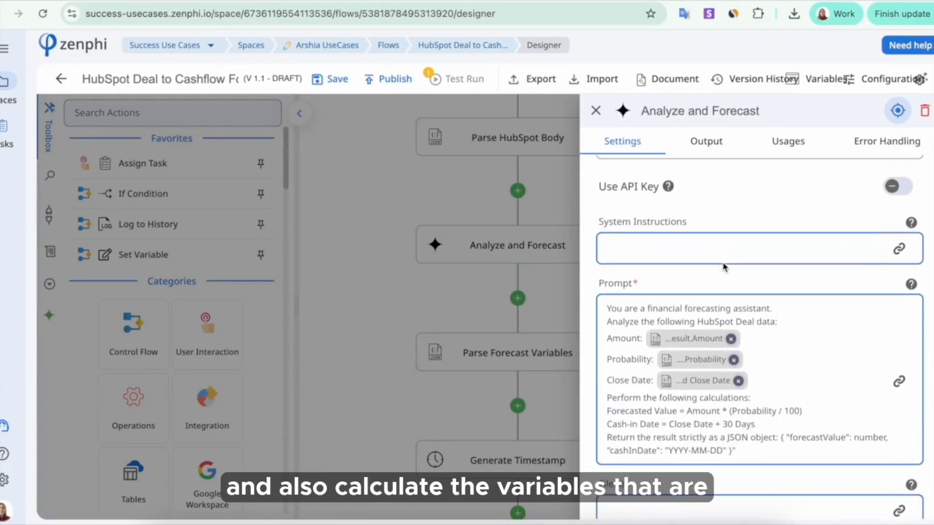
{"action": "scroll", "coordinate": [723, 266], "scroll_direction": "down", "scroll_amount": 1}
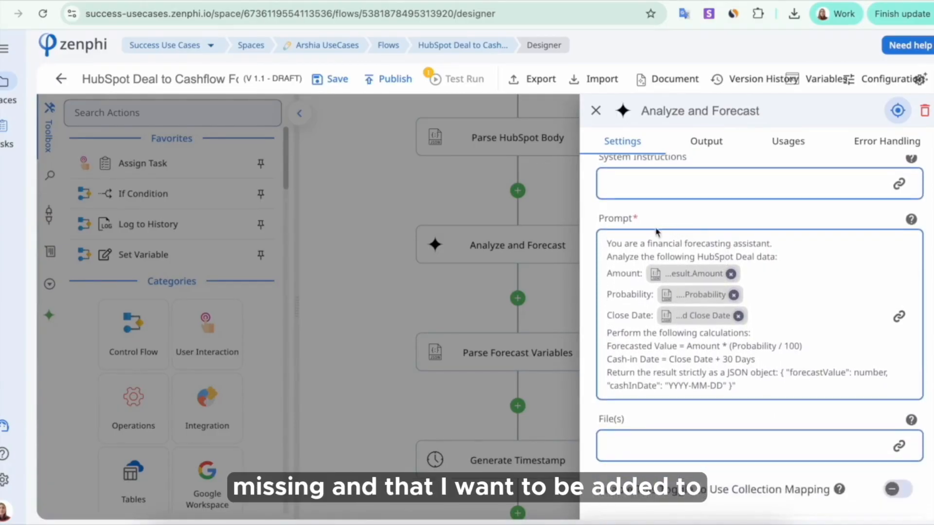
{"action": "scroll", "coordinate": [613, 267], "scroll_direction": "up", "scroll_amount": 1}
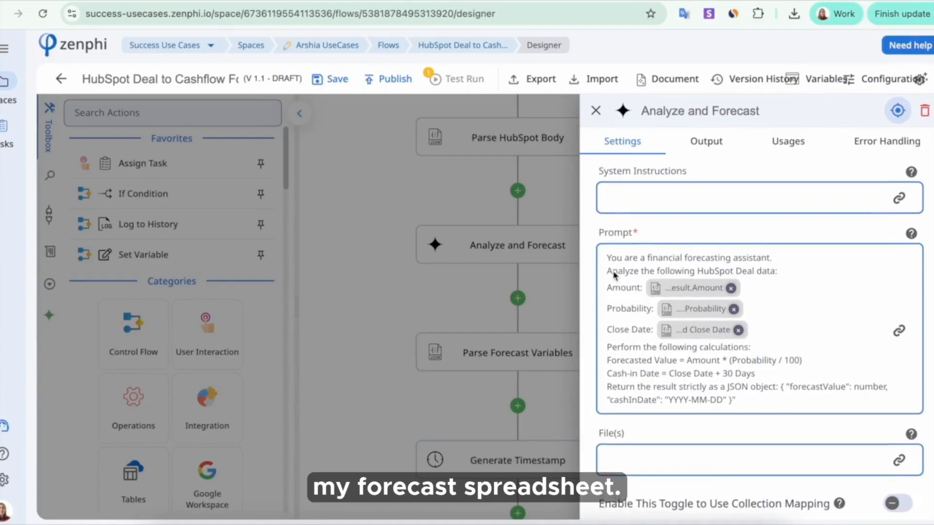
{"action": "left_click", "coordinate": [608, 261]}
{"action": "left_click_drag", "start_coordinate": [609, 263], "coordinate": [624, 309]}
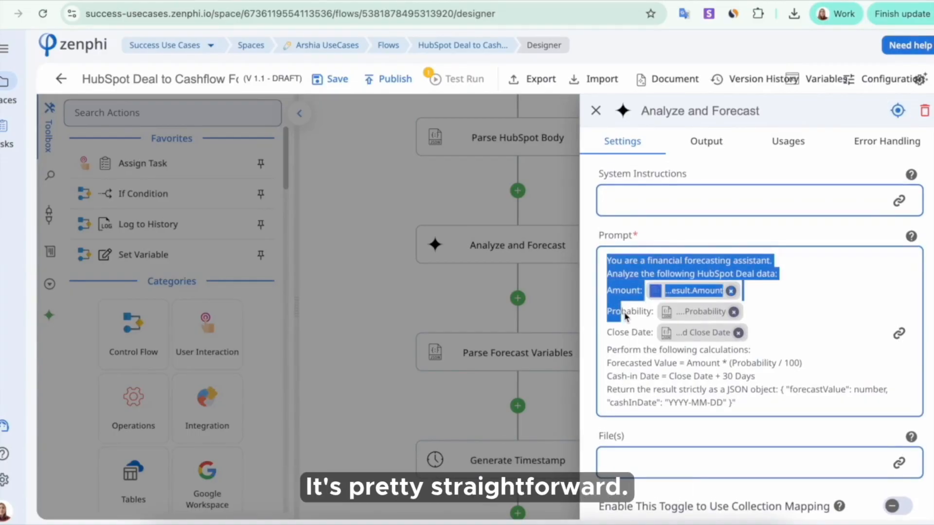
{"action": "left_click", "coordinate": [626, 312]}
{"action": "left_click_drag", "start_coordinate": [621, 333], "coordinate": [631, 364]}
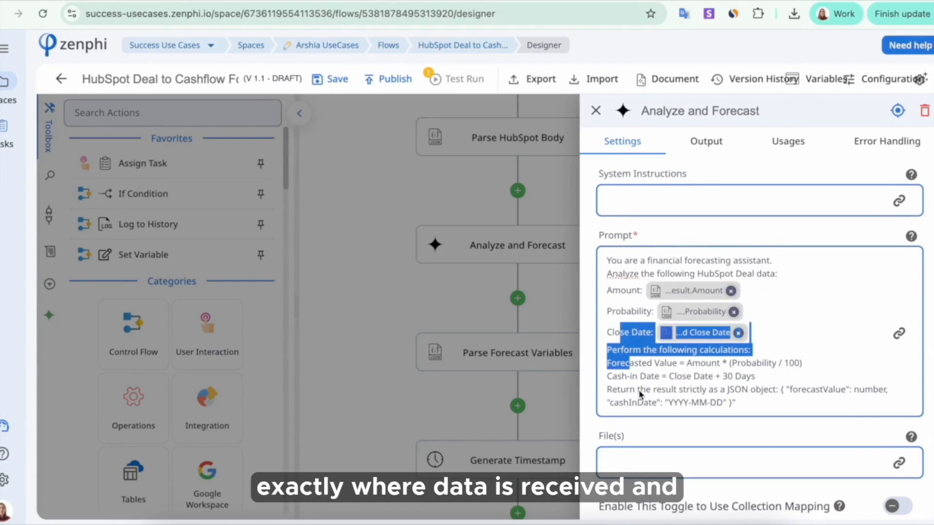
Step: Read the forecasted value and cash-in date formulas and the JSON return instruction in the Analyze and Forecast prompt
{"action": "scroll", "coordinate": [639, 394], "scroll_direction": "down", "scroll_amount": 1}
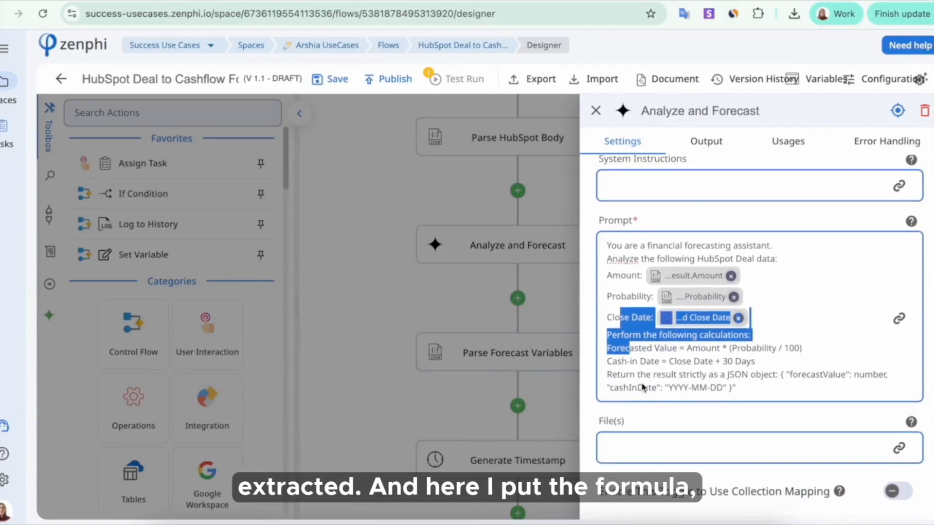
{"action": "left_click", "coordinate": [648, 376]}
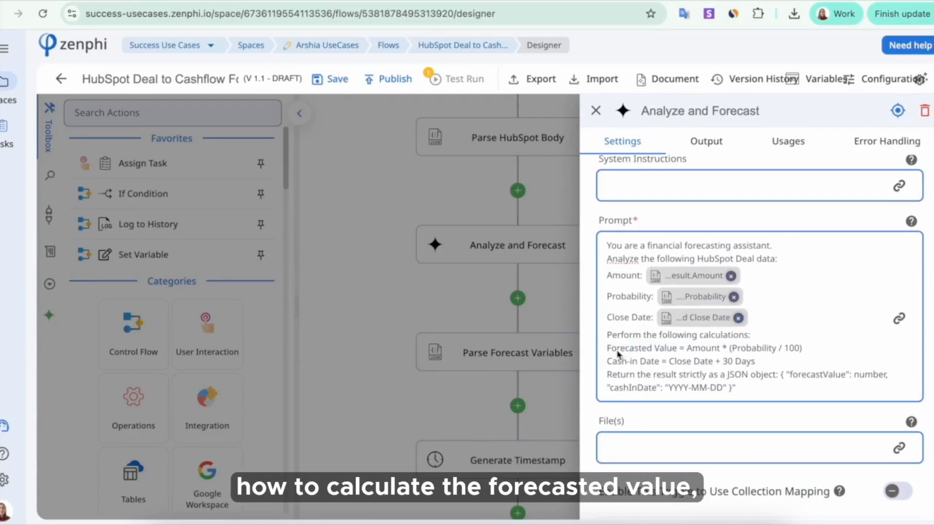
{"action": "left_click_drag", "start_coordinate": [610, 350], "coordinate": [801, 349]}
{"action": "left_click_drag", "start_coordinate": [621, 362], "coordinate": [755, 367]}
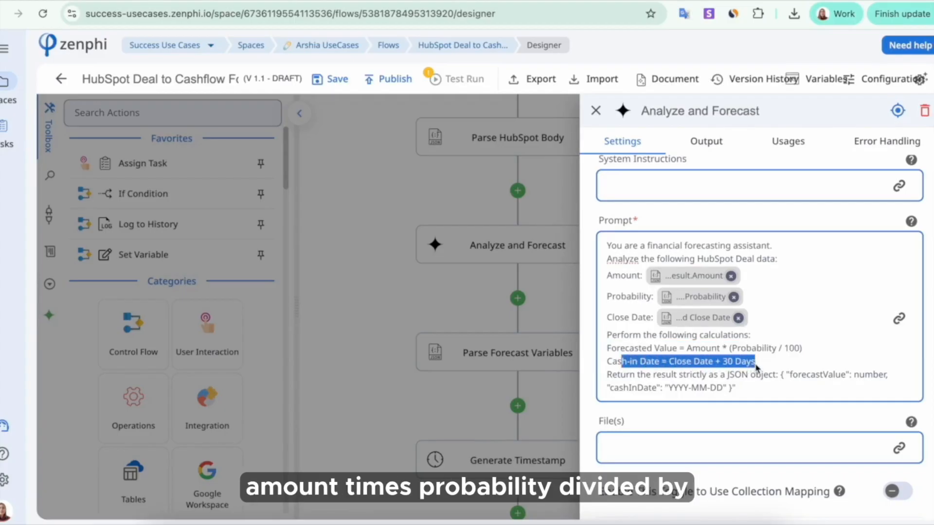
{"action": "scroll", "coordinate": [683, 378], "scroll_direction": "down", "scroll_amount": 1}
{"action": "left_click_drag", "start_coordinate": [685, 339], "coordinate": [729, 352]}
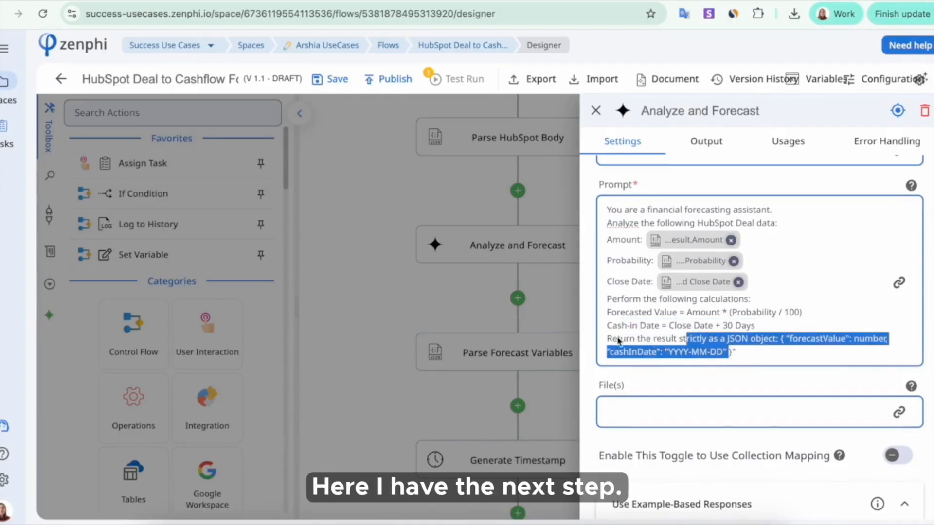
{"action": "left_click", "coordinate": [559, 345]}
Step: Review the JSON input and the output result of the Parse Forecast Variables action
{"action": "left_click", "coordinate": [599, 356]}
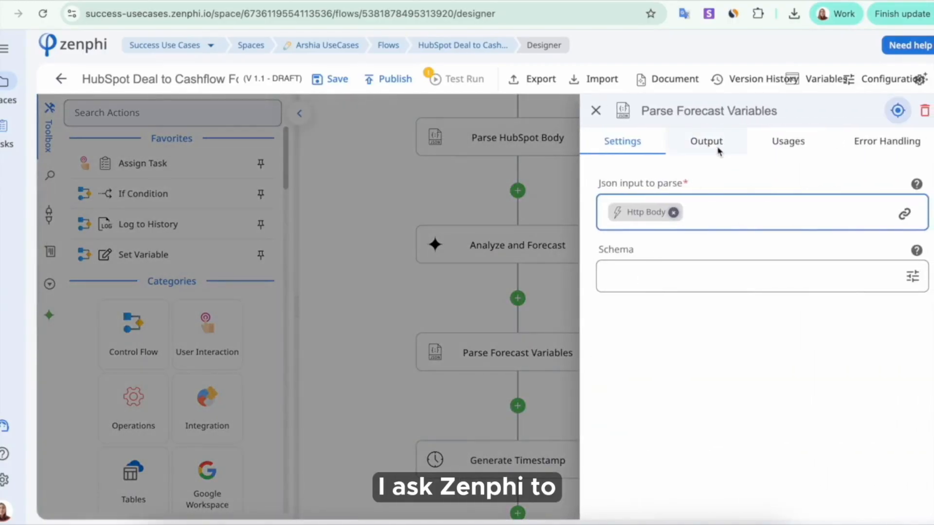
{"action": "mouse_move", "coordinate": [634, 216]}
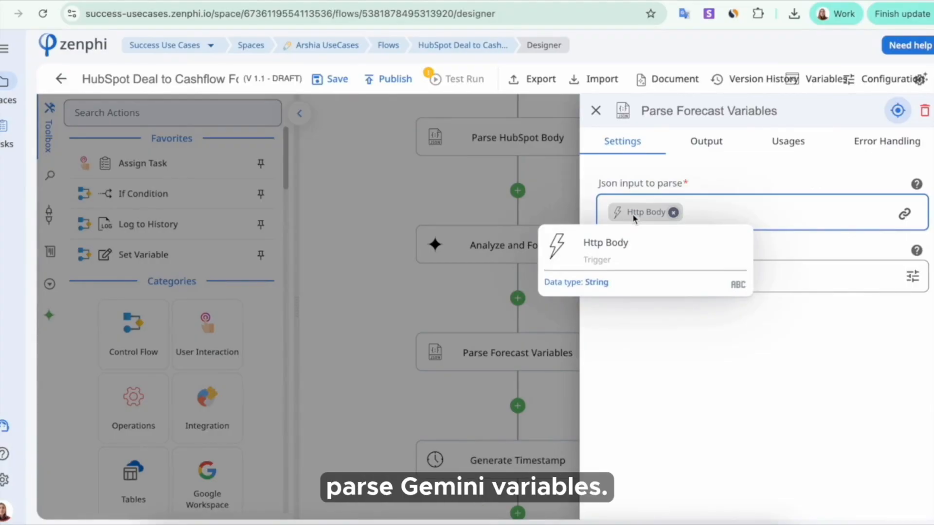
{"action": "left_click", "coordinate": [712, 146]}
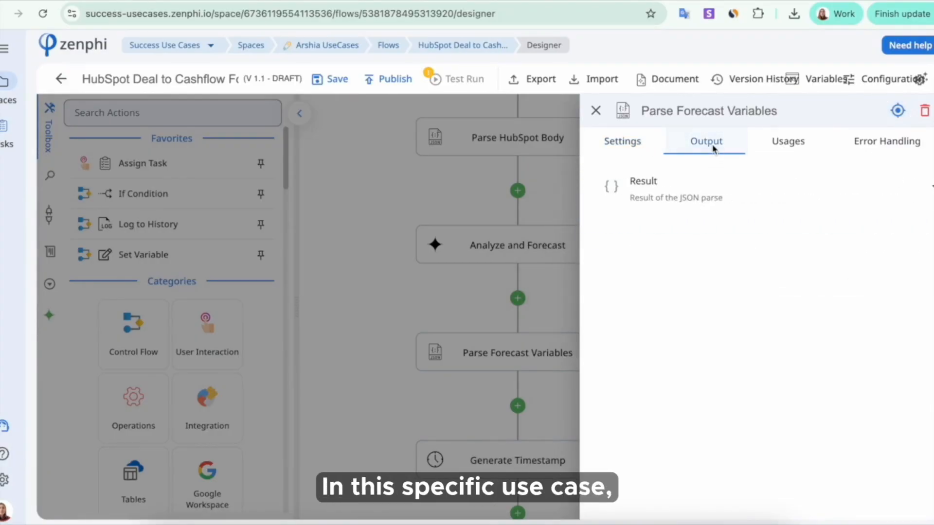
{"action": "left_click", "coordinate": [920, 190]}
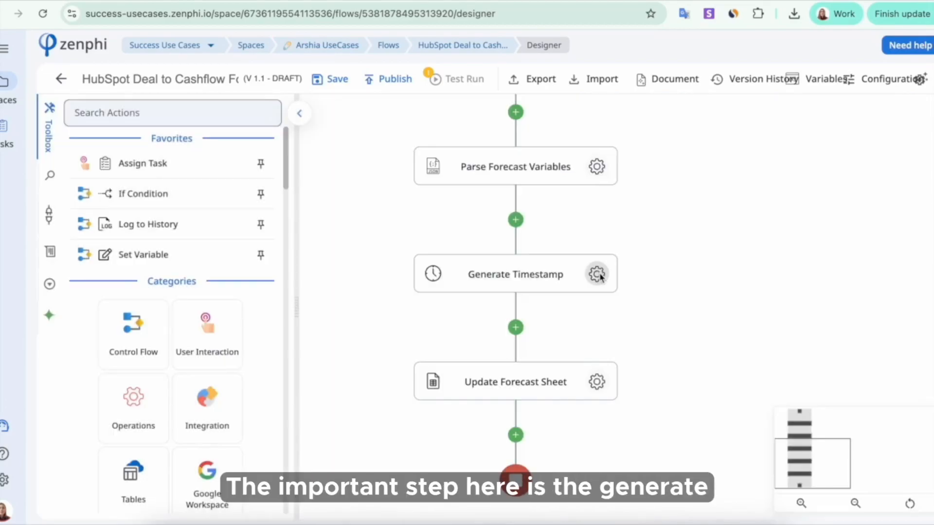
Step: Check the culture, time zone and date format settings and the outputs of the Generate Timestamp action
{"action": "left_click", "coordinate": [598, 272]}
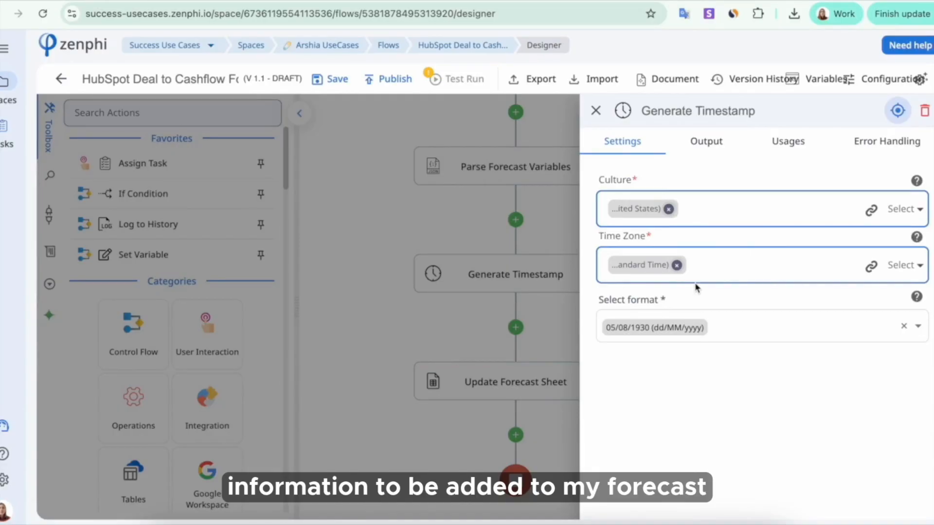
{"action": "left_click", "coordinate": [713, 147]}
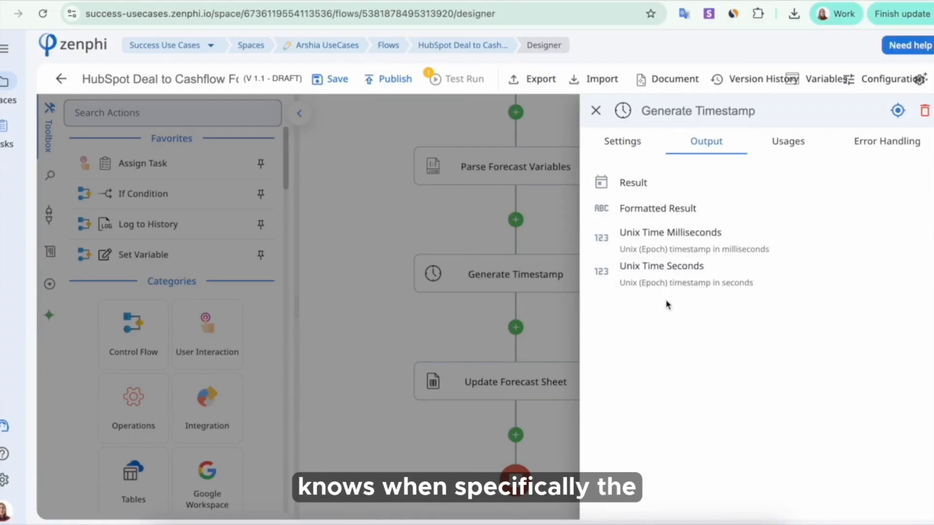
{"action": "left_click", "coordinate": [542, 331]}
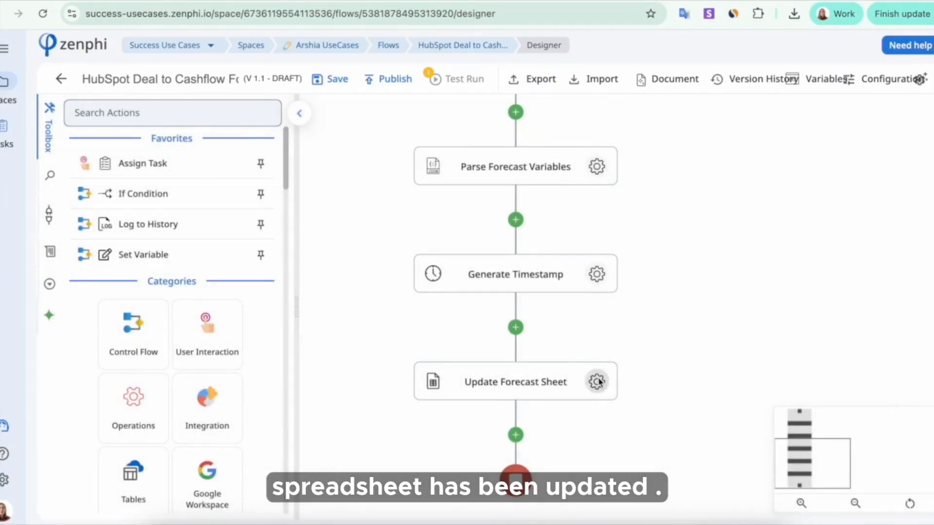
Step: Authorize a new Google Sheets connection for the Update Forecast Sheet action with the listed Google account
{"action": "left_click", "coordinate": [596, 382]}
{"action": "left_click", "coordinate": [463, 253]}
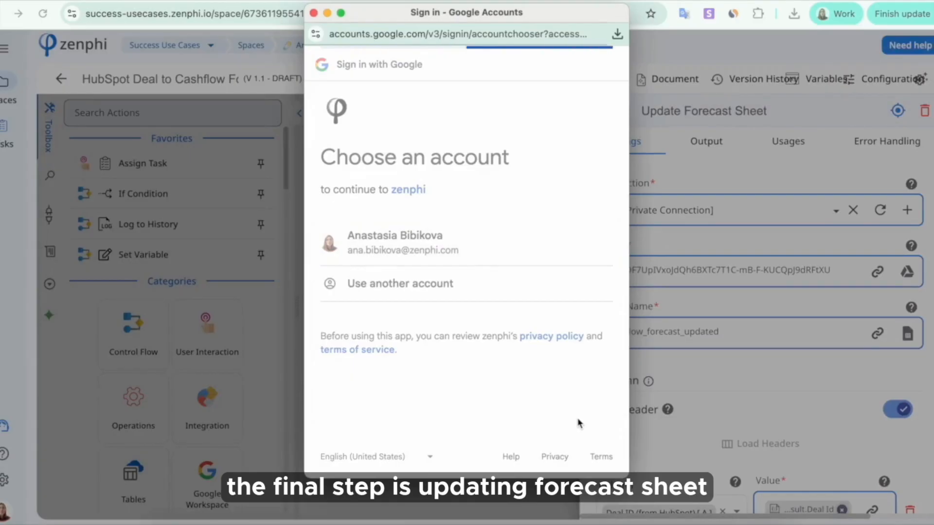
{"action": "left_click", "coordinate": [557, 386]}
{"action": "scroll", "coordinate": [559, 387], "scroll_direction": "down", "scroll_amount": 4}
{"action": "left_click", "coordinate": [558, 407]}
Step: Load the column headers of the cashflow_forecast_updated sheet and delete the empty column row from the mapping
{"action": "left_click", "coordinate": [907, 335]}
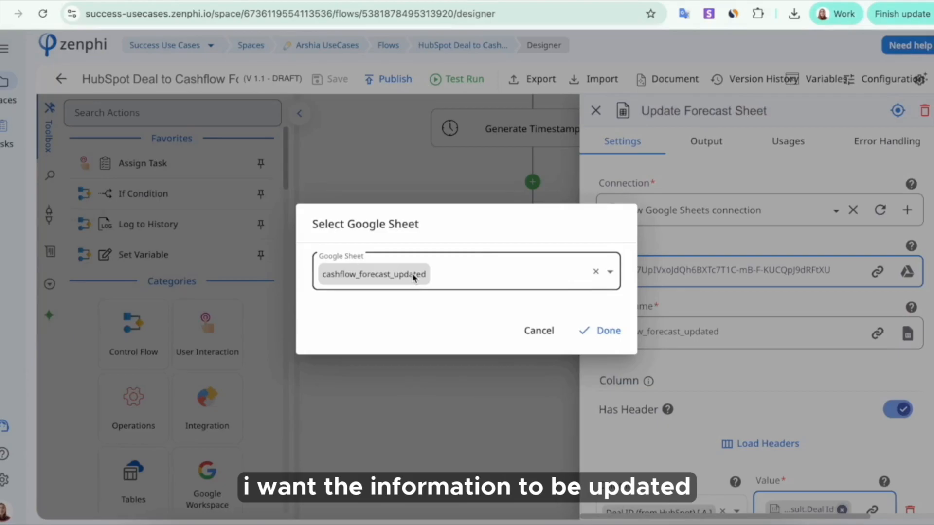
{"action": "left_click", "coordinate": [755, 385]}
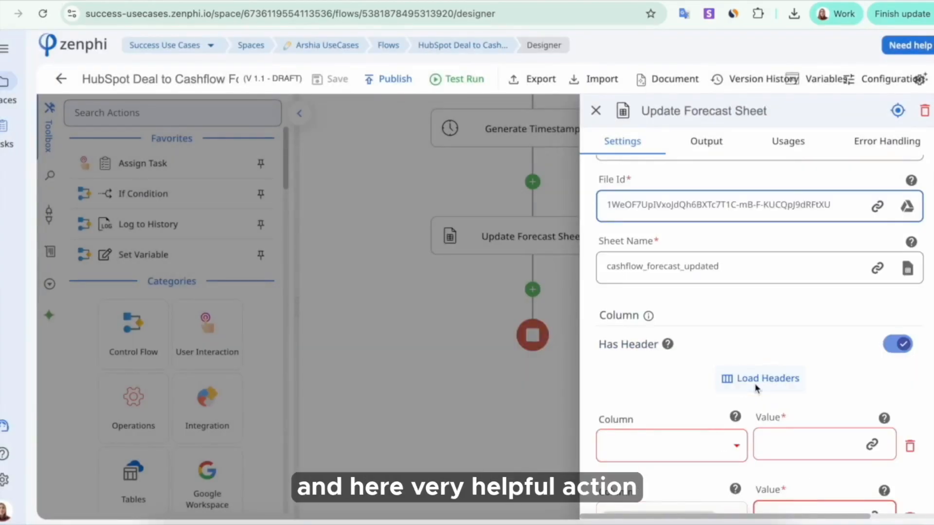
{"action": "scroll", "coordinate": [756, 387], "scroll_direction": "down", "scroll_amount": 3}
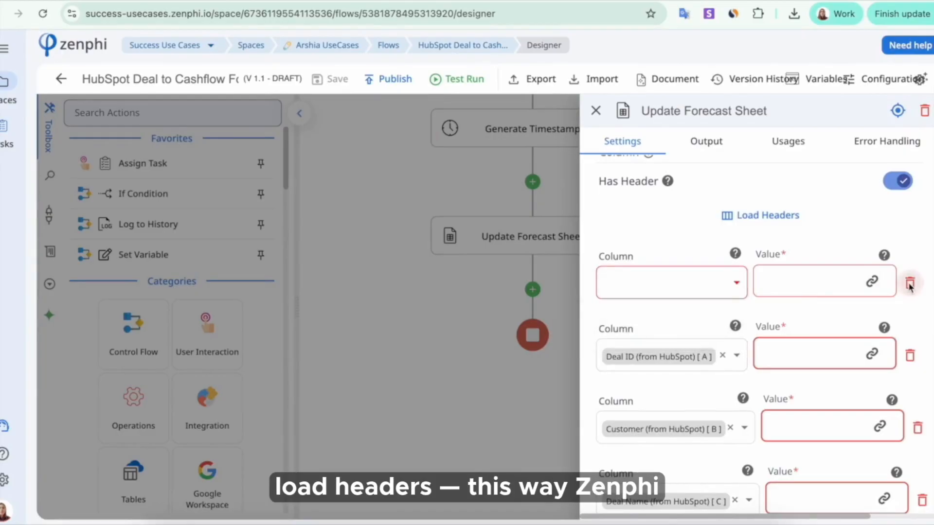
{"action": "left_click", "coordinate": [909, 284]}
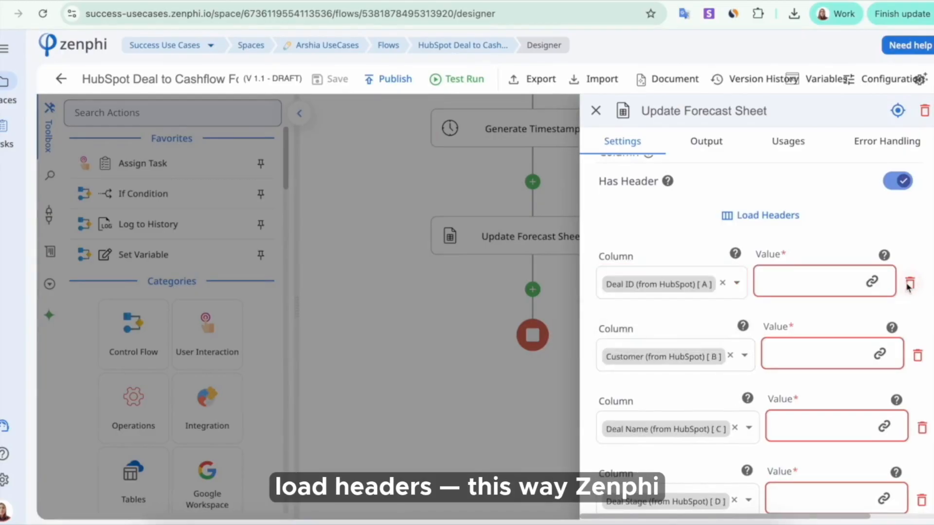
{"action": "left_click", "coordinate": [870, 282]}
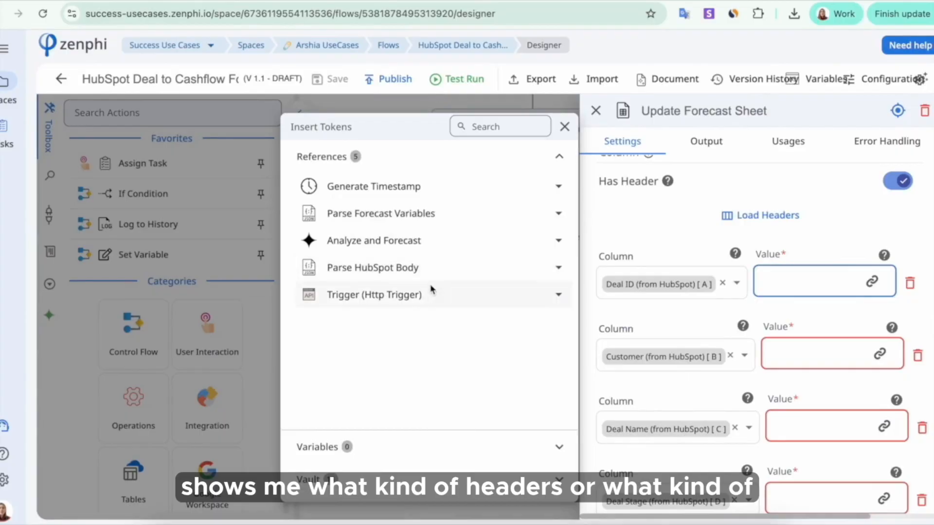
{"action": "left_click", "coordinate": [555, 269]}
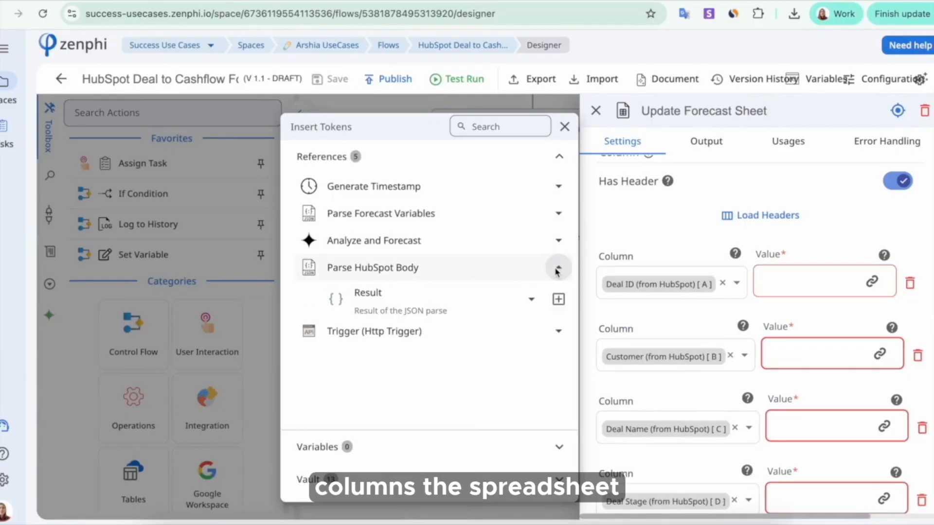
{"action": "left_click", "coordinate": [557, 300]}
{"action": "left_click", "coordinate": [845, 284]}
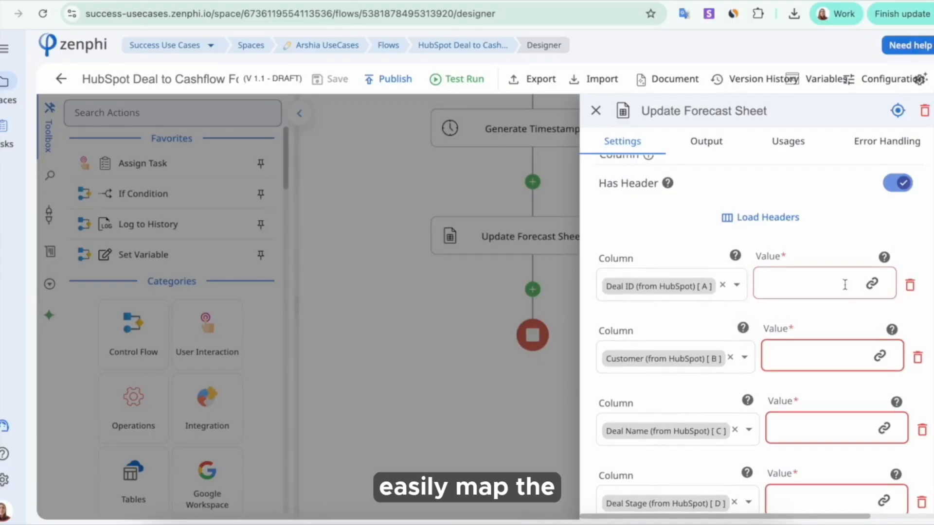
Step: Map the Deal ID and Customer columns to the Deal Id and Customer values from the Parse HubSpot Body result
{"action": "left_click", "coordinate": [870, 283]}
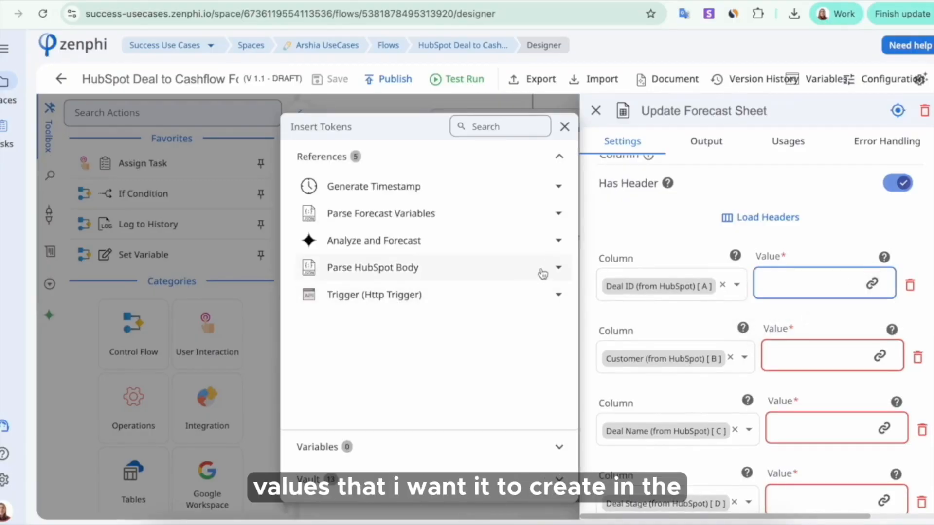
{"action": "left_click", "coordinate": [557, 267]}
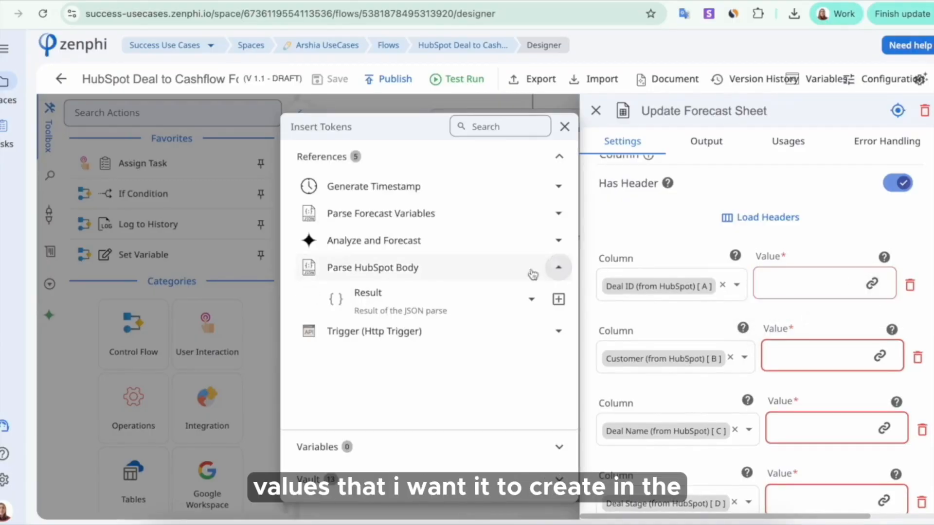
{"action": "left_click", "coordinate": [393, 305]}
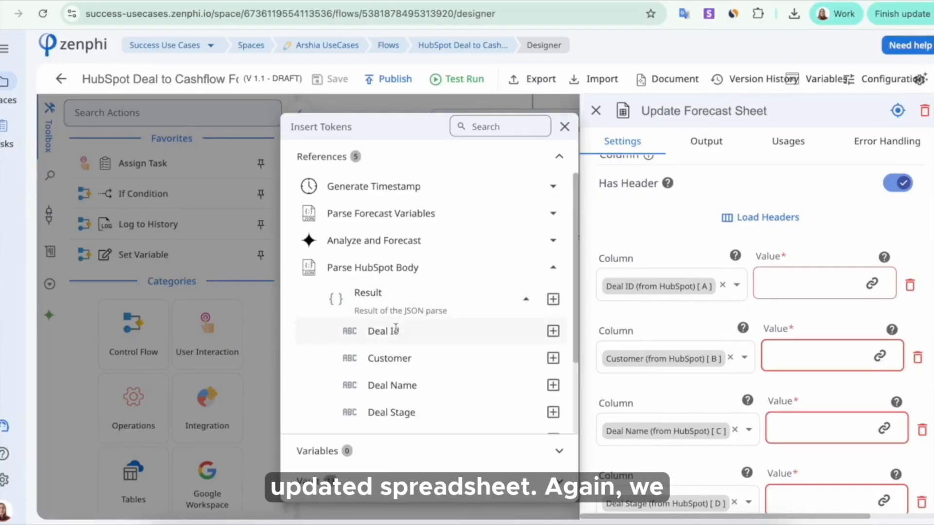
{"action": "left_click", "coordinate": [553, 331]}
{"action": "left_click", "coordinate": [879, 360]}
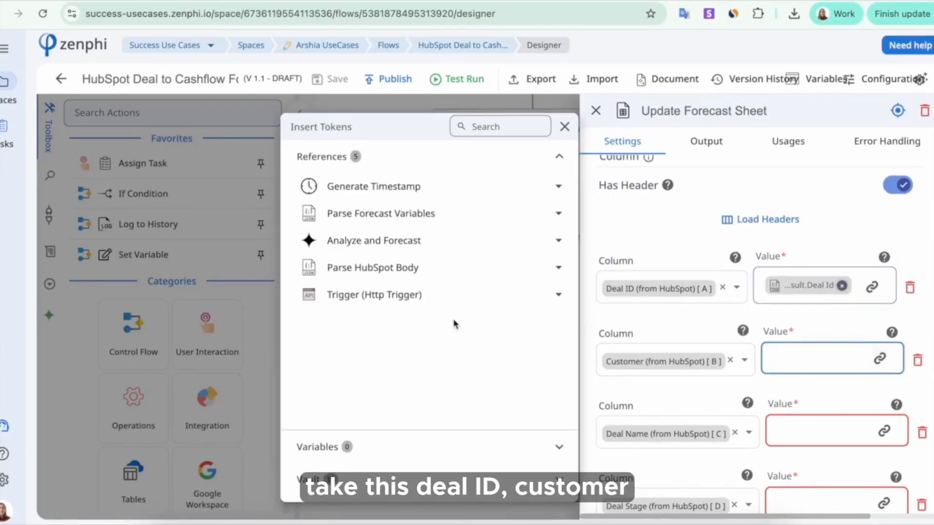
{"action": "left_click", "coordinate": [555, 269]}
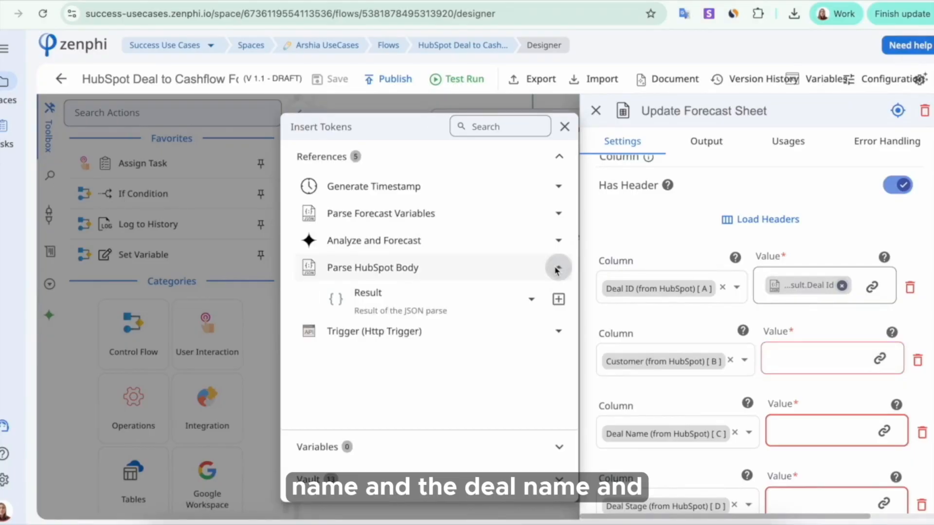
{"action": "left_click", "coordinate": [446, 310]}
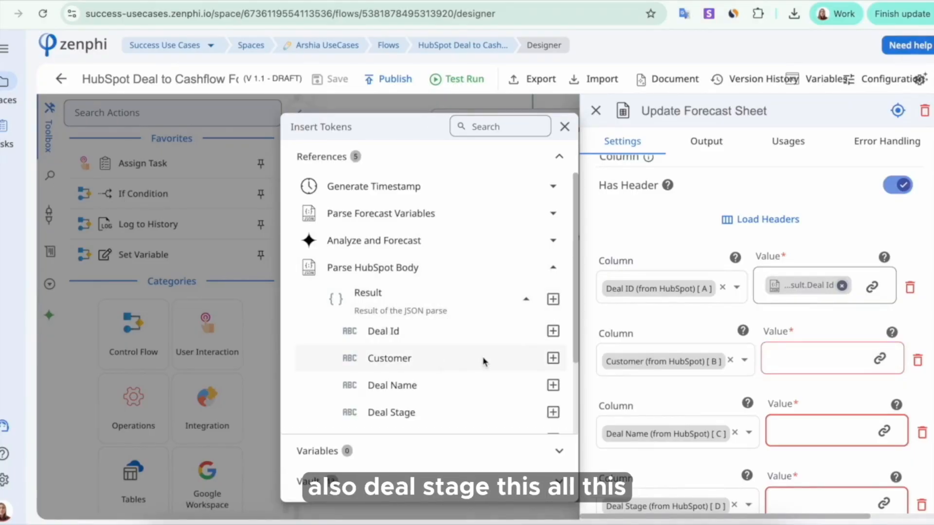
{"action": "left_click", "coordinate": [552, 358]}
Step: Map the Deal Name column to the Deal Name value from the Parse HubSpot Body result
{"action": "scroll", "coordinate": [747, 372], "scroll_direction": "down", "scroll_amount": 3}
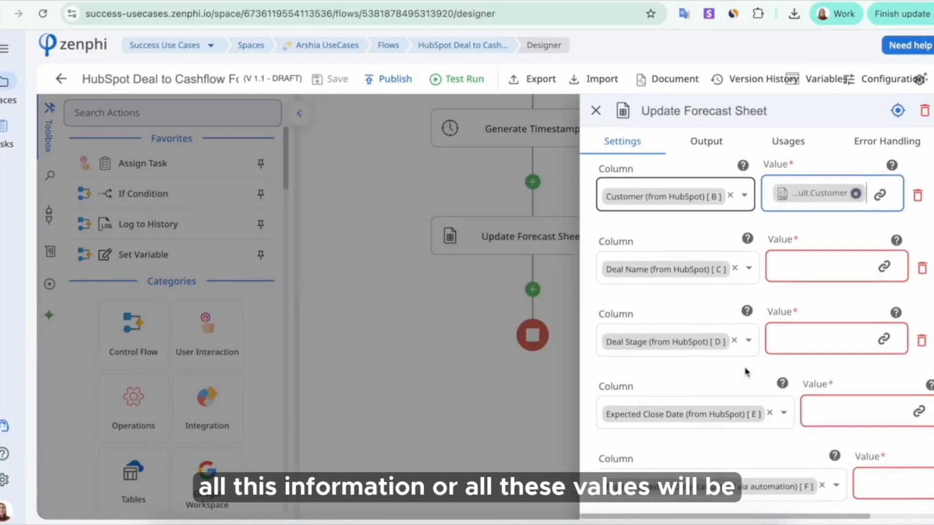
{"action": "left_click", "coordinate": [801, 269]}
{"action": "left_click", "coordinate": [884, 266]}
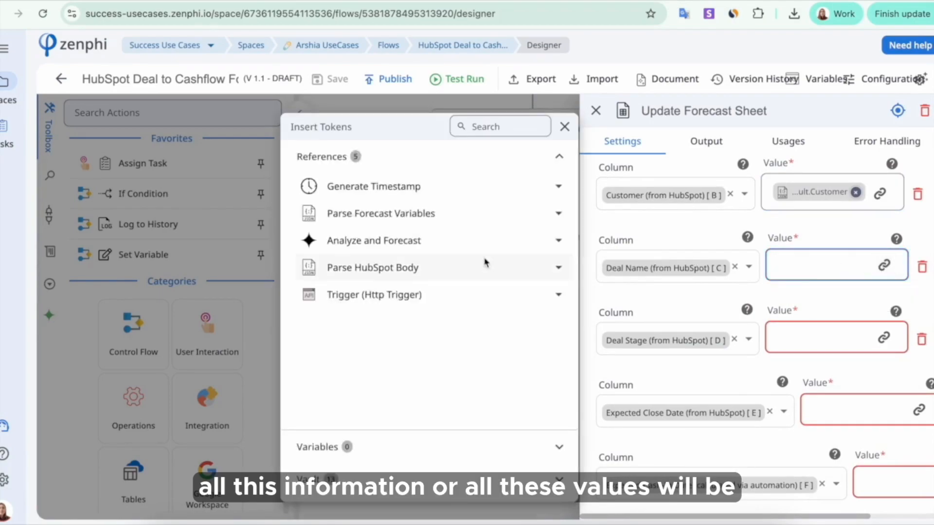
{"action": "left_click", "coordinate": [558, 268]}
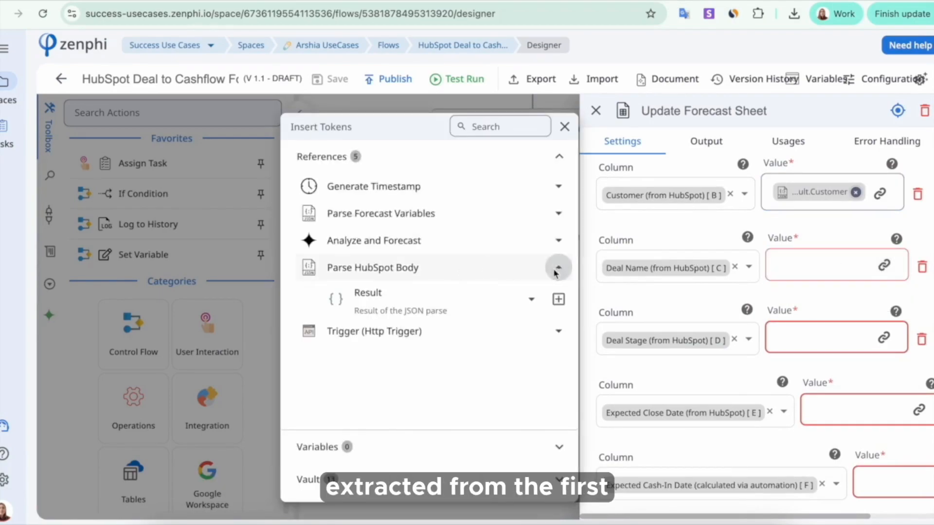
{"action": "left_click", "coordinate": [431, 309]}
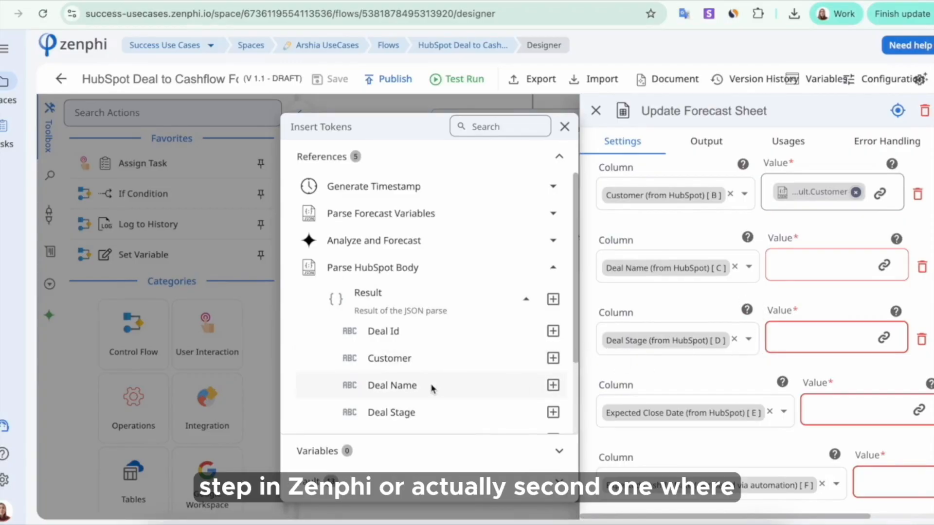
{"action": "left_click", "coordinate": [552, 385]}
Step: Map the Deal Stage and Expected Close Date columns to their matching values from the Parse HubSpot Body result
{"action": "left_click", "coordinate": [809, 346]}
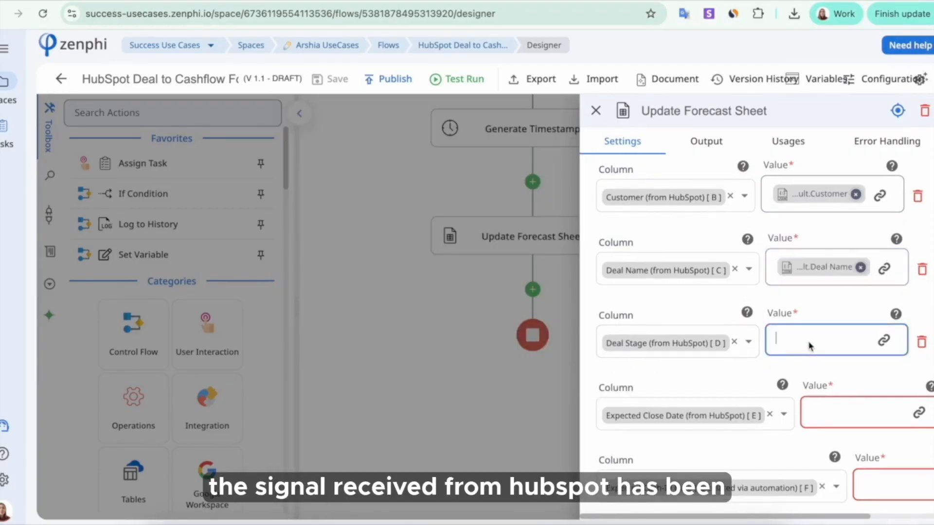
{"action": "left_click", "coordinate": [882, 339]}
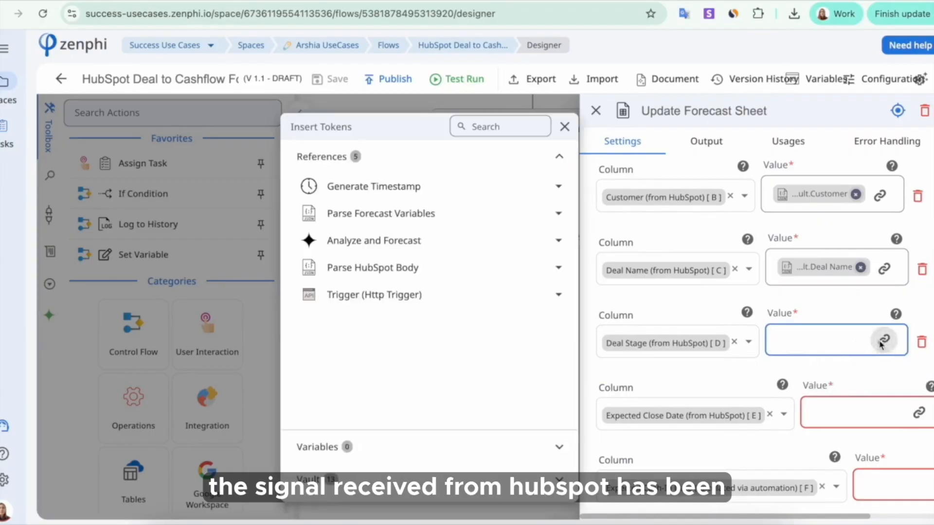
{"action": "left_click", "coordinate": [556, 269]}
{"action": "left_click", "coordinate": [427, 309]}
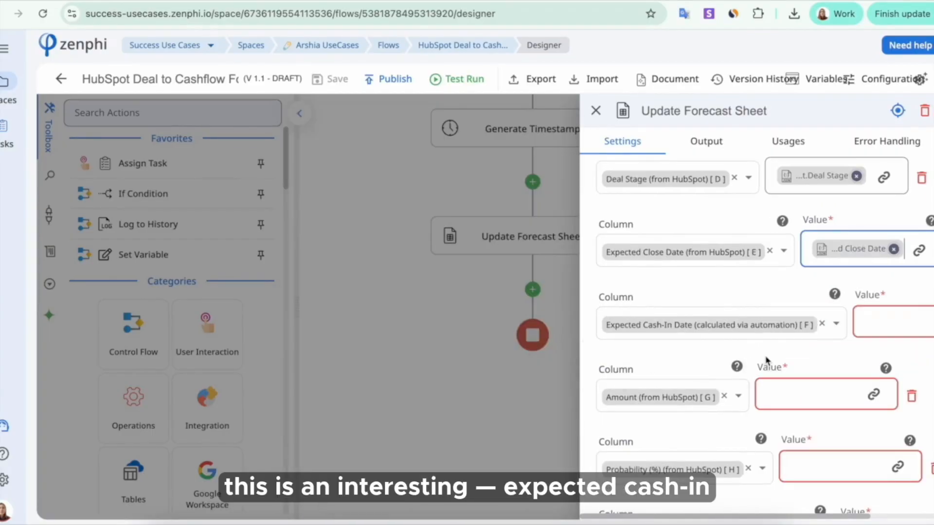
Step: Map the Expected Cash-In Date column to the Cash In Date value from the Parse Forecast Variables result
{"action": "left_click", "coordinate": [888, 328]}
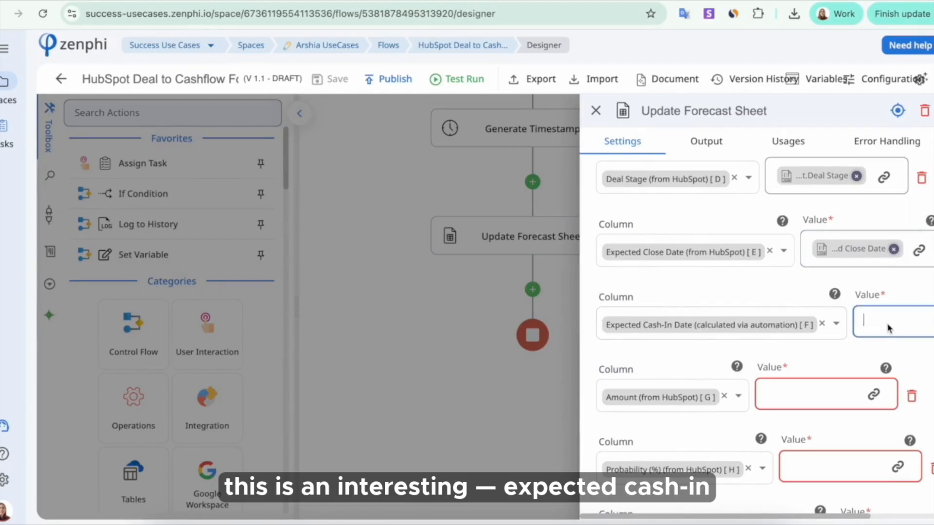
{"action": "scroll", "coordinate": [888, 329], "scroll_direction": "right", "scroll_amount": 2}
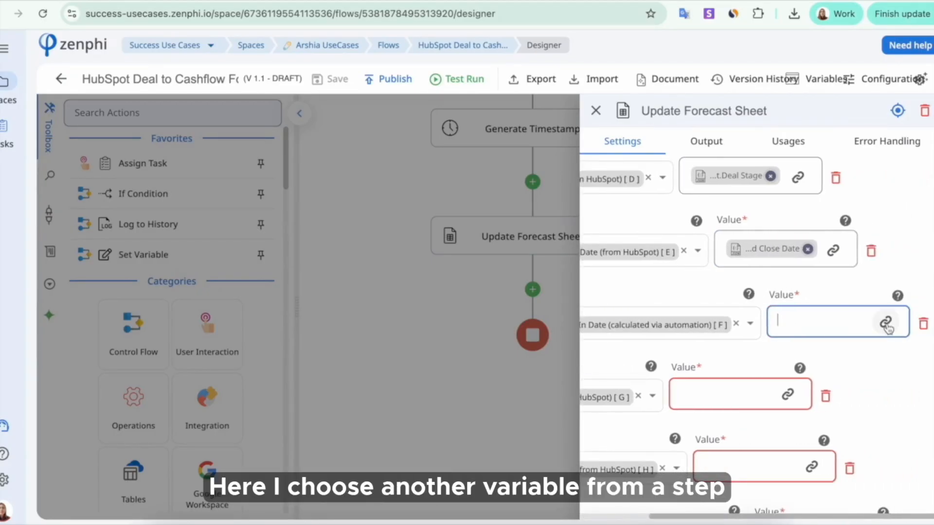
{"action": "left_click", "coordinate": [886, 323]}
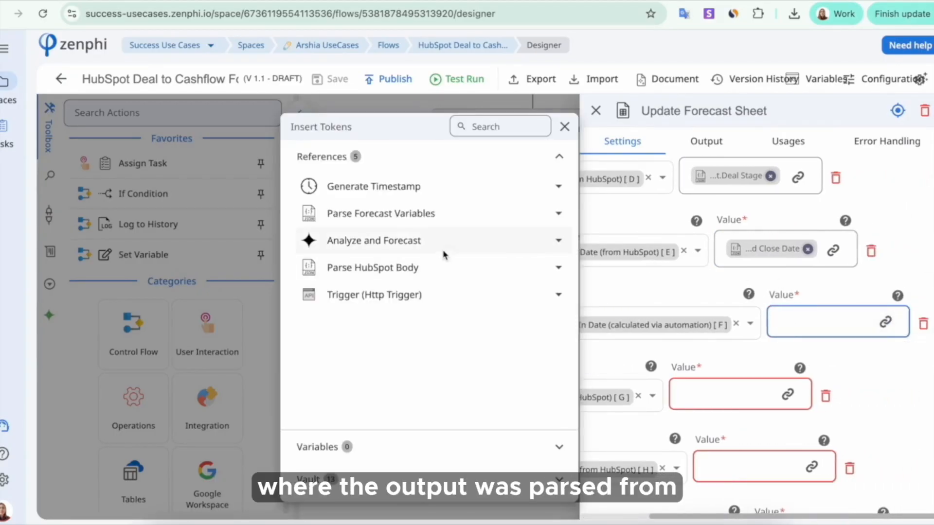
{"action": "left_click", "coordinate": [558, 214]}
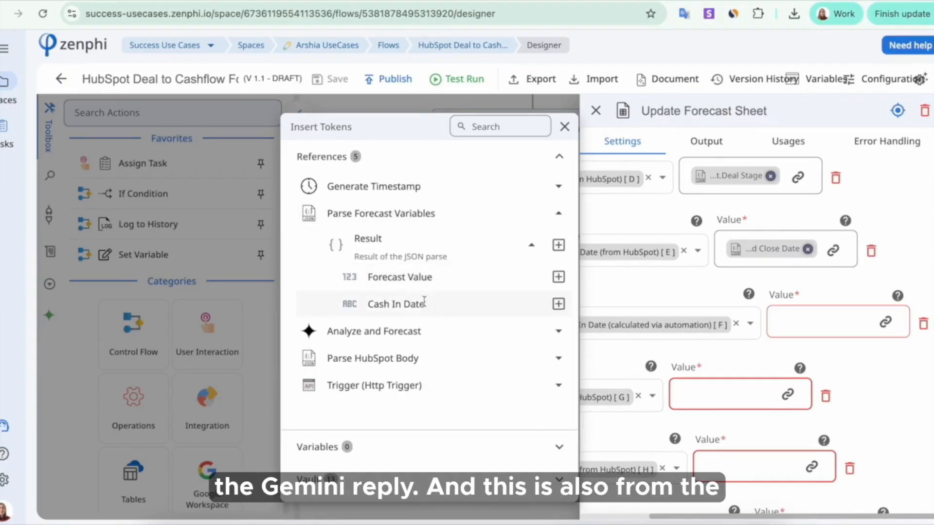
{"action": "left_click", "coordinate": [558, 304]}
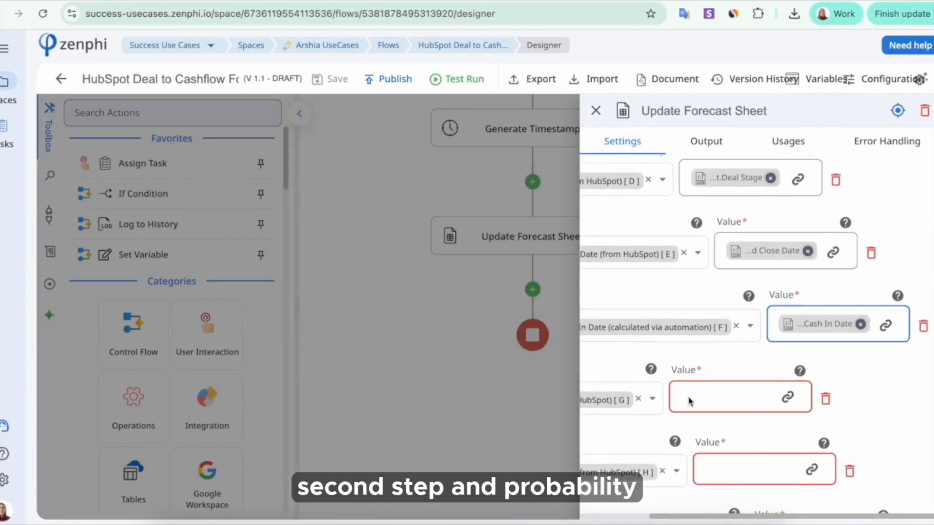
Step: Map the Amount and Probability (%) columns to the Amount and Probability values from the Parse HubSpot Body result
{"action": "scroll", "coordinate": [697, 401], "scroll_direction": "left", "scroll_amount": 2}
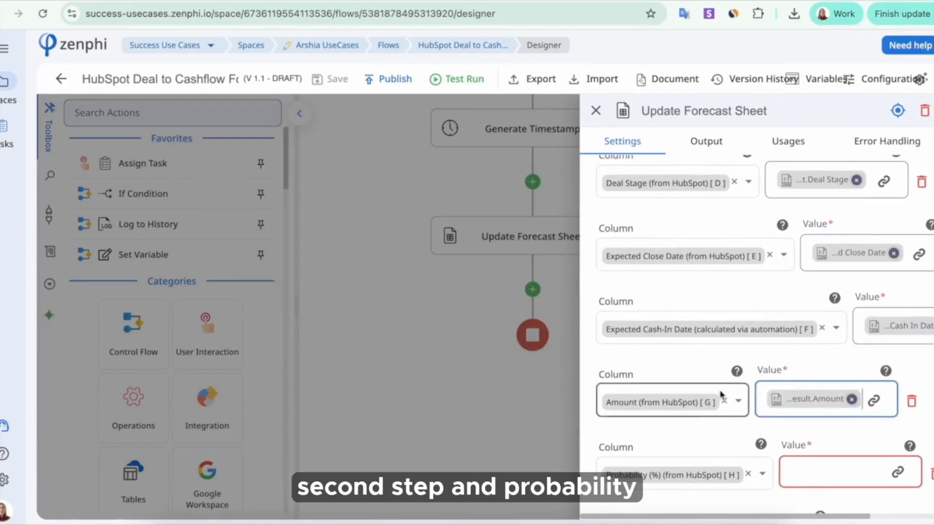
{"action": "scroll", "coordinate": [758, 341], "scroll_direction": "down", "scroll_amount": 3}
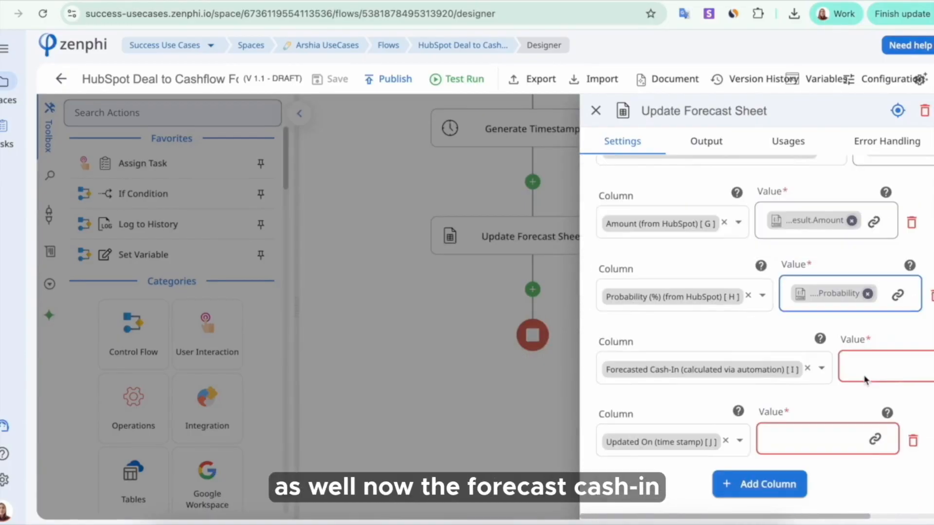
Step: Map the Forecasted Cash-In column to the Forecast Value from the Parse Forecast Variables result
{"action": "left_click", "coordinate": [864, 377]}
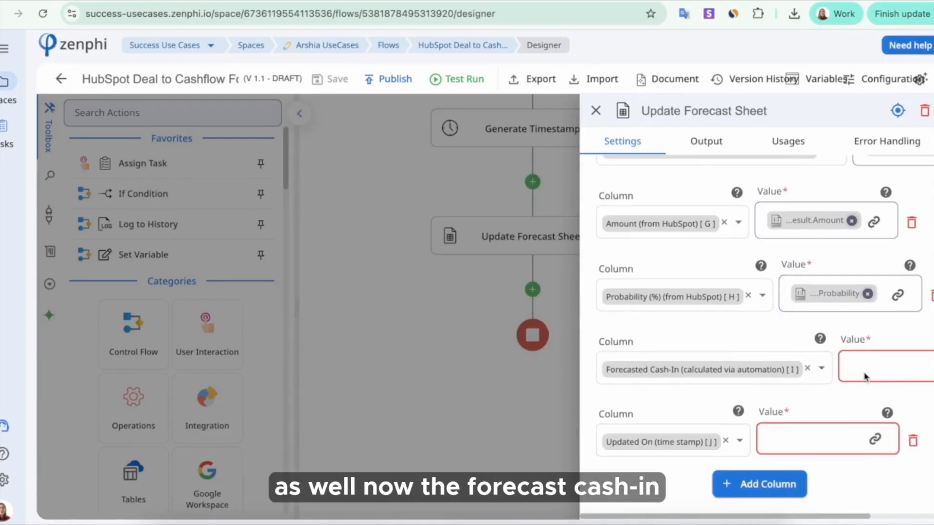
{"action": "scroll", "coordinate": [864, 377], "scroll_direction": "up", "scroll_amount": 2}
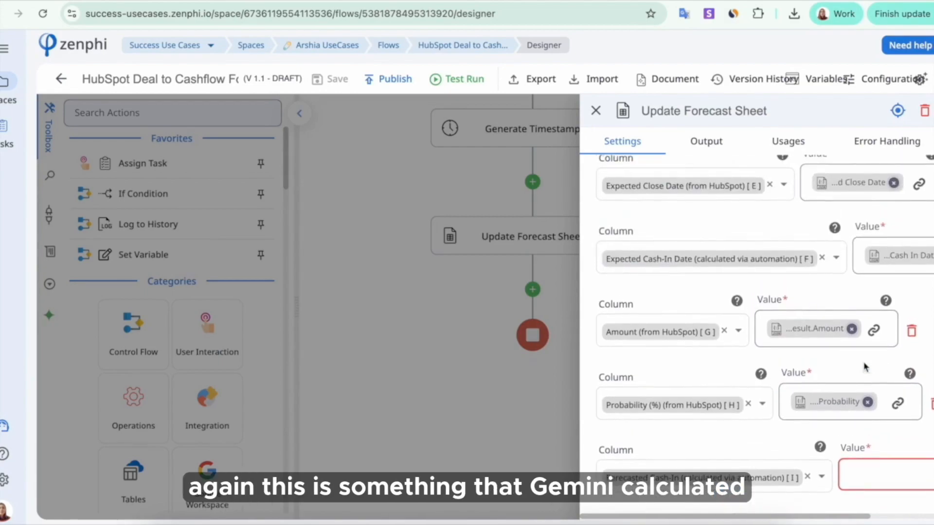
{"action": "scroll", "coordinate": [880, 368], "scroll_direction": "down", "scroll_amount": 2}
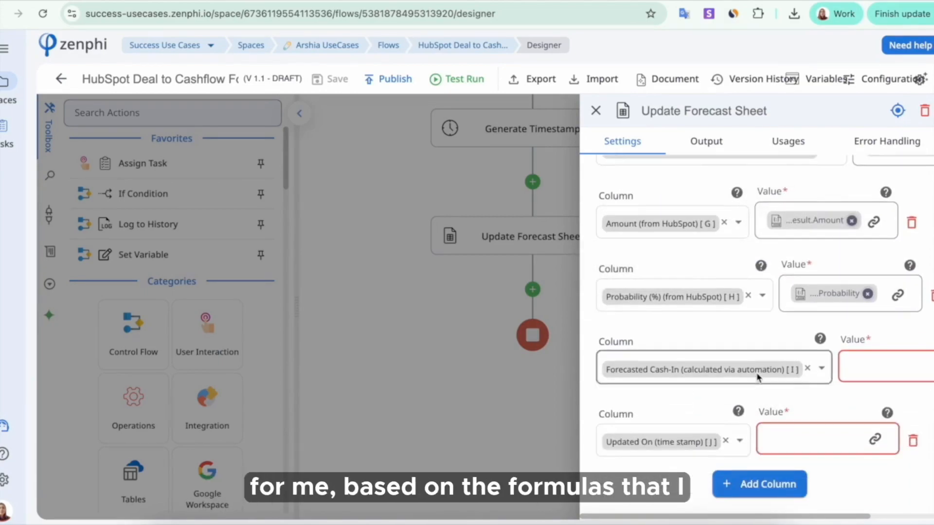
{"action": "scroll", "coordinate": [880, 368], "scroll_direction": "right", "scroll_amount": 2}
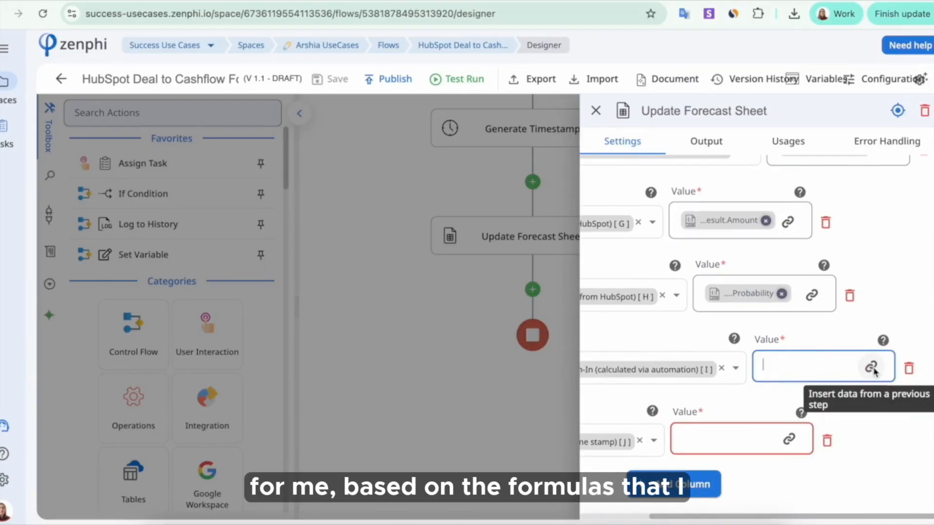
{"action": "left_click", "coordinate": [871, 366]}
{"action": "left_click", "coordinate": [559, 213]}
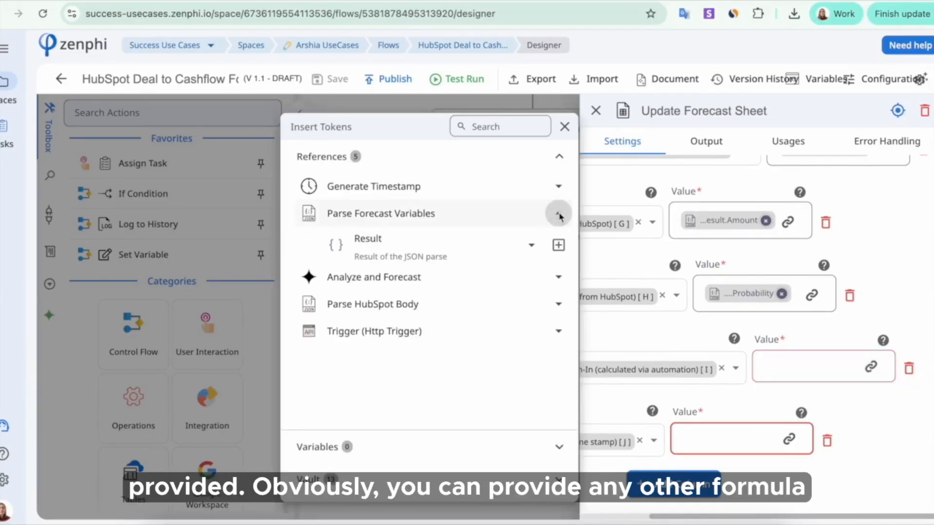
{"action": "left_click", "coordinate": [531, 245]}
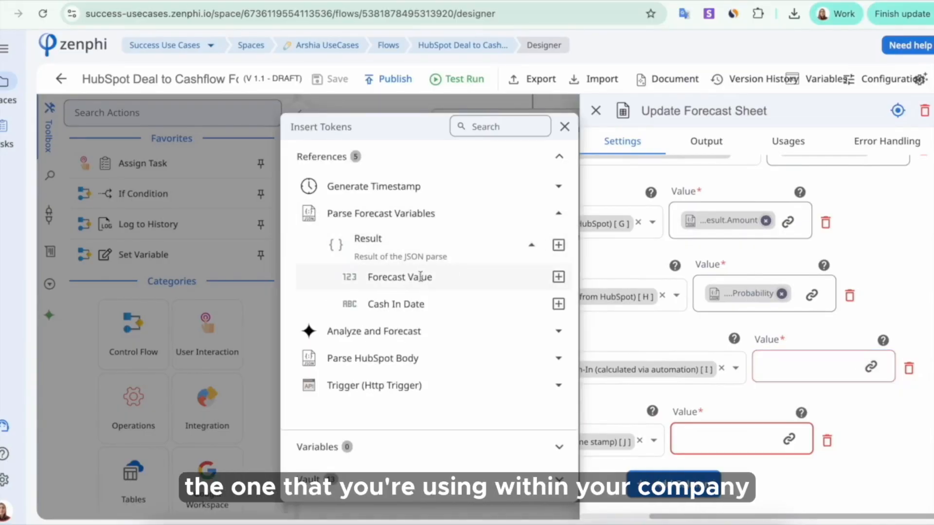
{"action": "left_click", "coordinate": [558, 277]}
Step: Map the Updated On (time stamp) column to the Result value of the Generate Timestamp action
{"action": "left_click", "coordinate": [873, 442]}
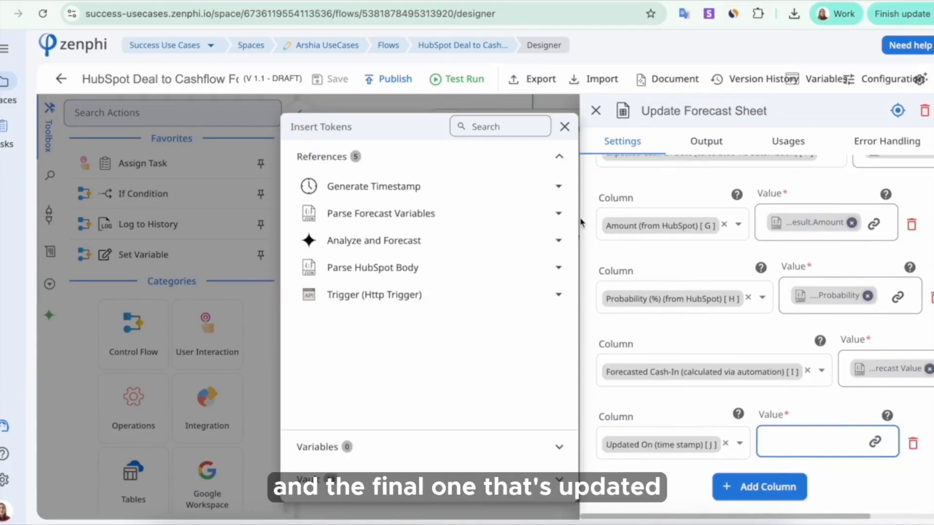
{"action": "left_click", "coordinate": [557, 187]}
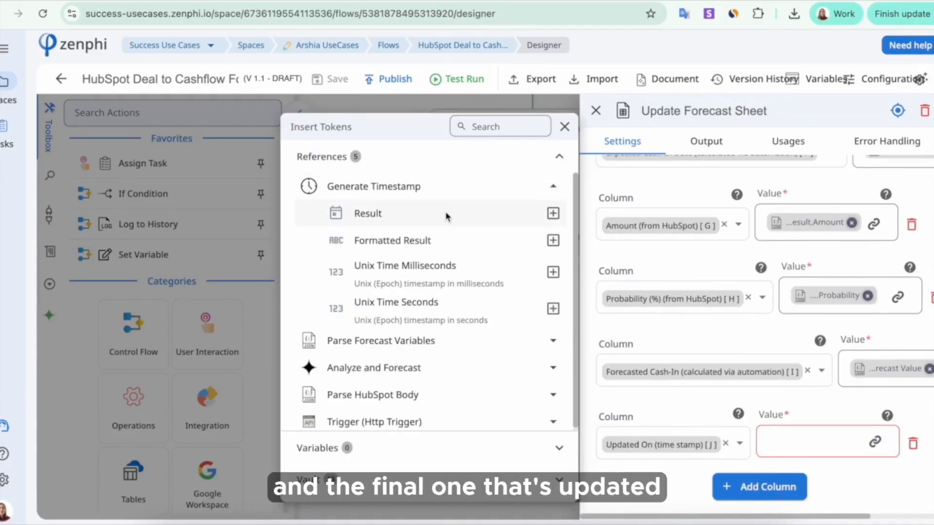
{"action": "left_click", "coordinate": [552, 214]}
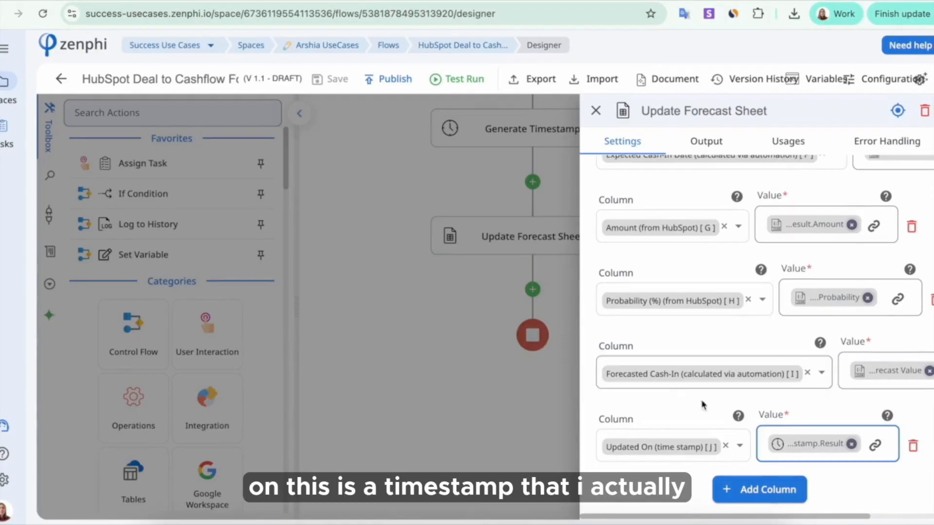
{"action": "mouse_move", "coordinate": [850, 448]}
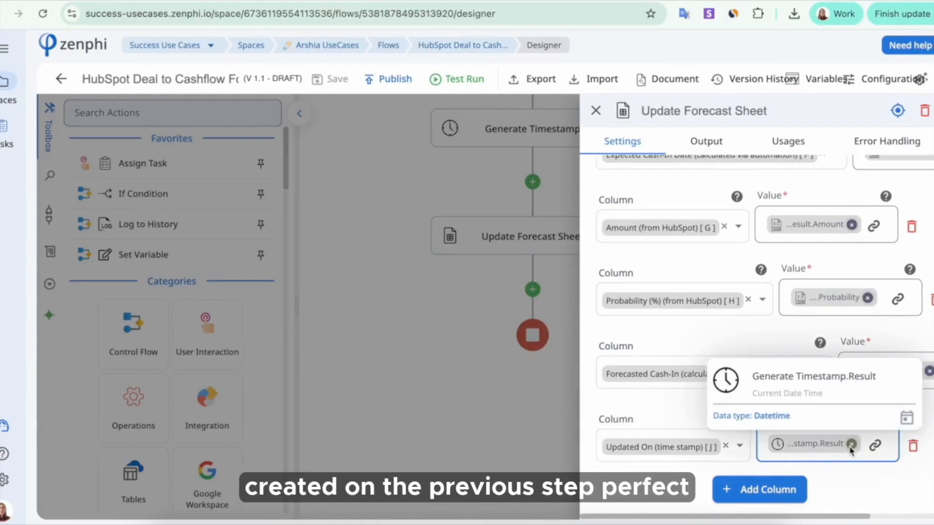
Step: Close the Update Forecast Sheet settings and save the flow as a draft
{"action": "left_click", "coordinate": [368, 127]}
{"action": "left_click", "coordinate": [340, 81]}
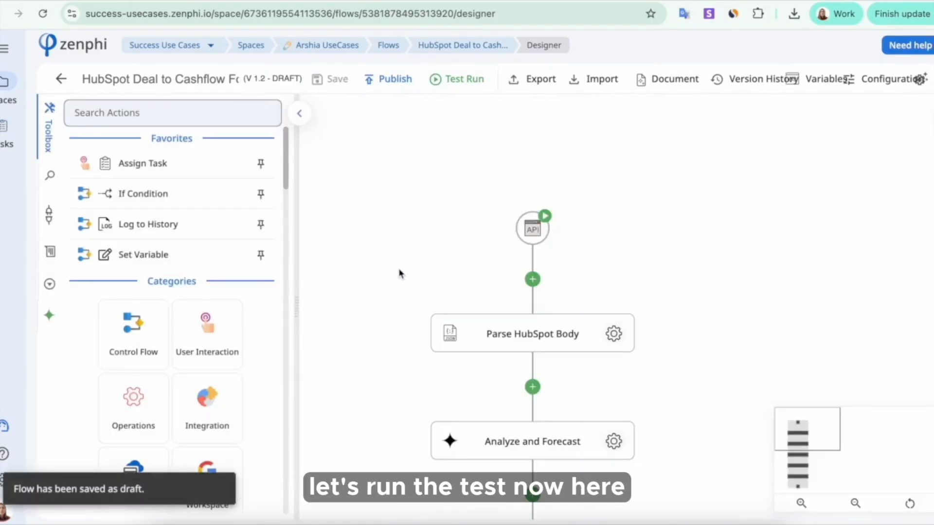
{"action": "scroll", "coordinate": [400, 274], "scroll_direction": "down", "scroll_amount": 9}
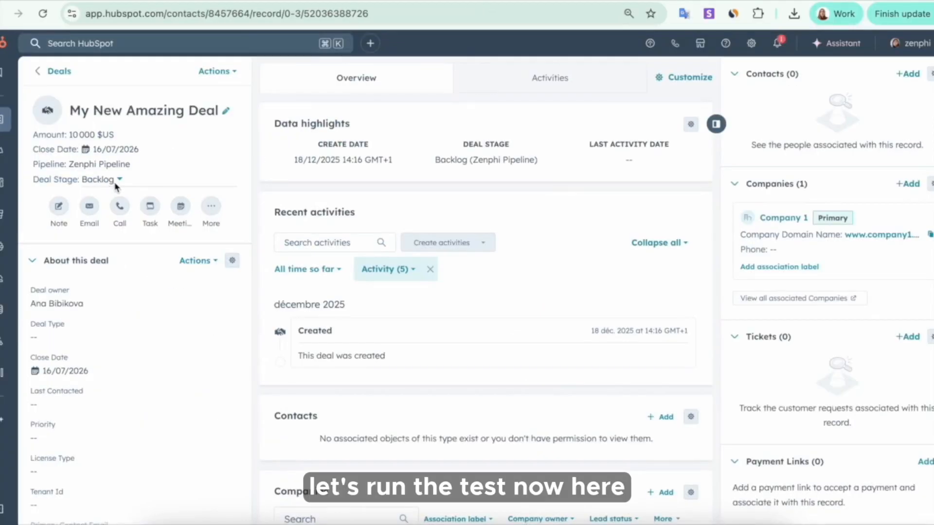
Step: Open the deal stage choices for the My New Amazing Deal record in HubSpot
{"action": "left_click", "coordinate": [119, 179]}
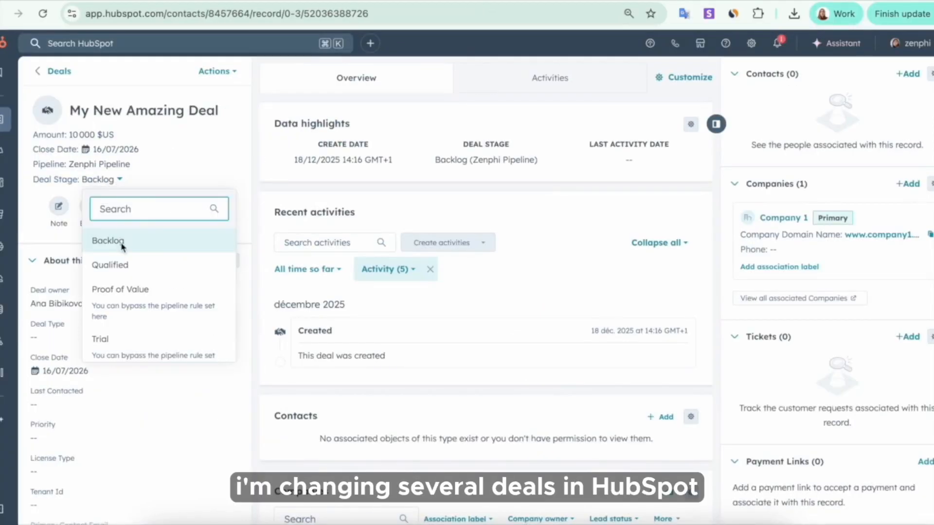
{"action": "scroll", "coordinate": [120, 287], "scroll_direction": "down", "scroll_amount": 5}
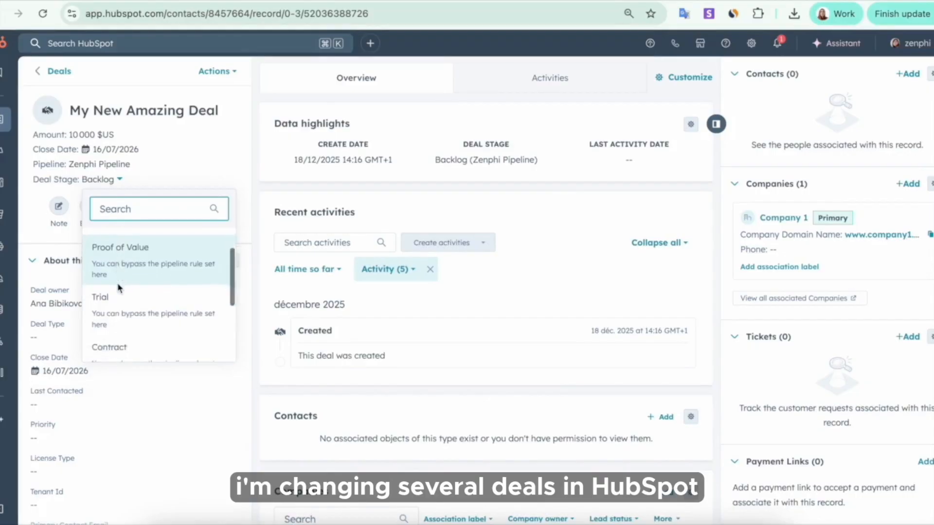
{"action": "scroll", "coordinate": [119, 288], "scroll_direction": "down", "scroll_amount": 1}
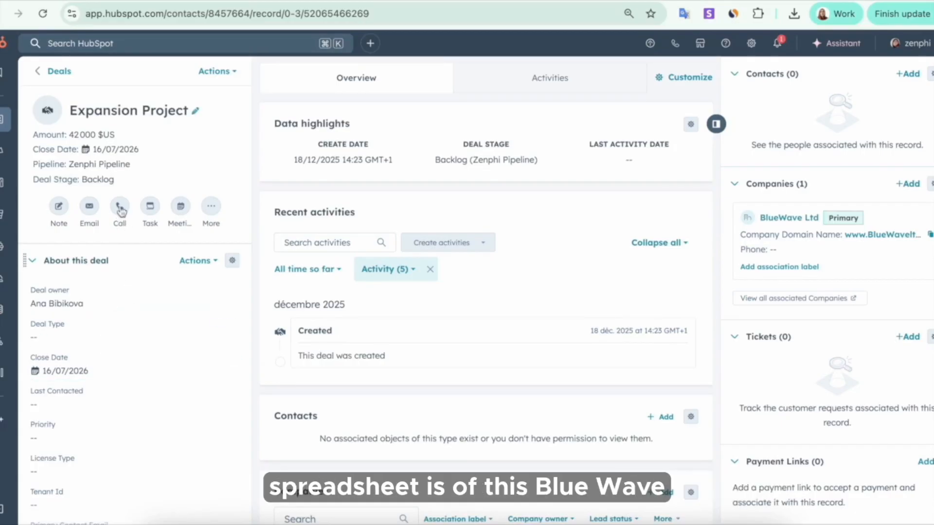
Step: Open the deal stage choices for the Expansion Project deal of BlueWave Ltd
{"action": "left_click", "coordinate": [120, 181]}
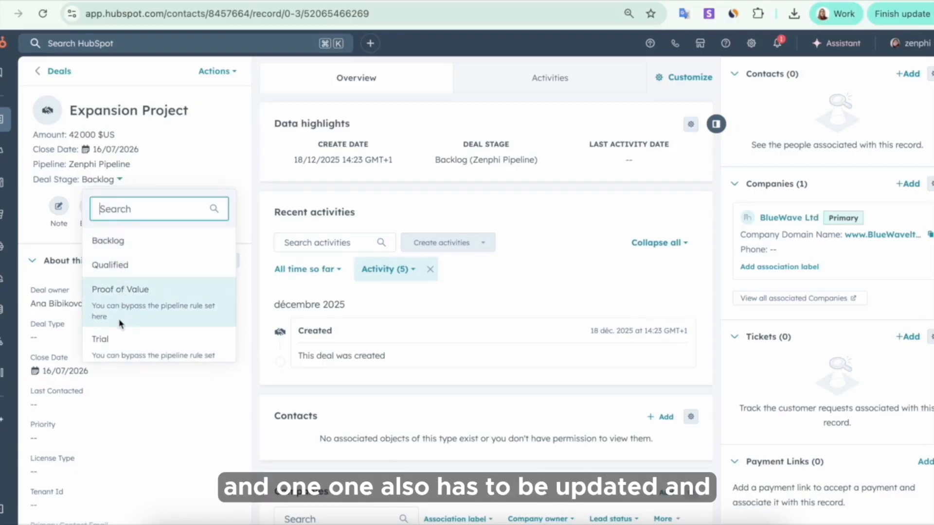
{"action": "scroll", "coordinate": [121, 327], "scroll_direction": "down", "scroll_amount": 1}
{"action": "scroll", "coordinate": [119, 326], "scroll_direction": "down", "scroll_amount": 3}
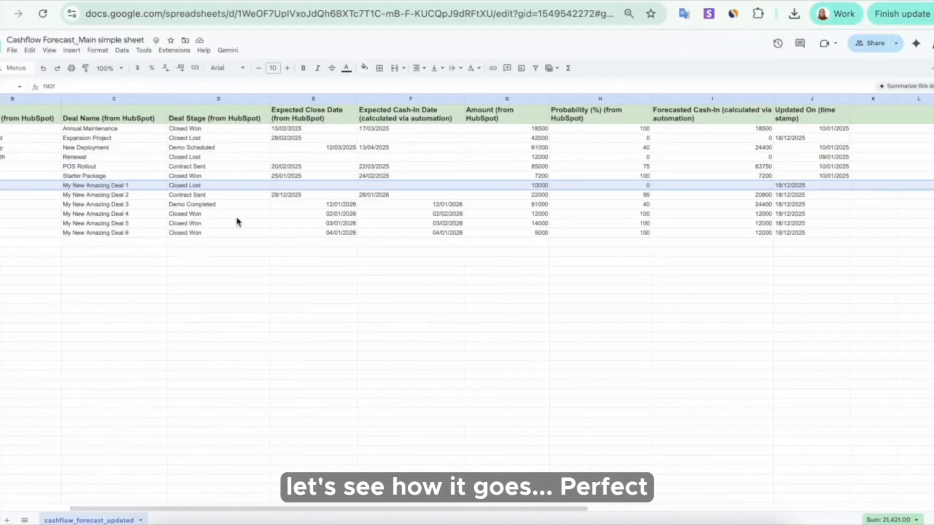
Step: Examine the deal rows in the Google Sheets cashflow forecast, including the Forecasted Cash-In and Updated On columns
{"action": "scroll", "coordinate": [342, 219], "scroll_direction": "right", "scroll_amount": 2}
{"action": "scroll", "coordinate": [343, 221], "scroll_direction": "down", "scroll_amount": 1}
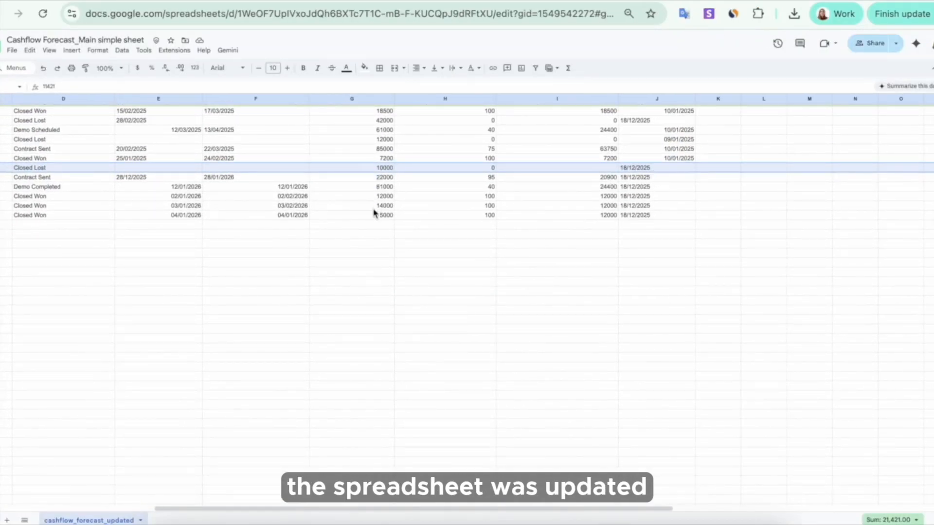
{"action": "scroll", "coordinate": [611, 178], "scroll_direction": "down", "scroll_amount": 1}
{"action": "scroll", "coordinate": [611, 178], "scroll_direction": "left", "scroll_amount": 1}
{"action": "scroll", "coordinate": [610, 181], "scroll_direction": "up", "scroll_amount": 1}
{"action": "scroll", "coordinate": [611, 181], "scroll_direction": "left", "scroll_amount": 1}
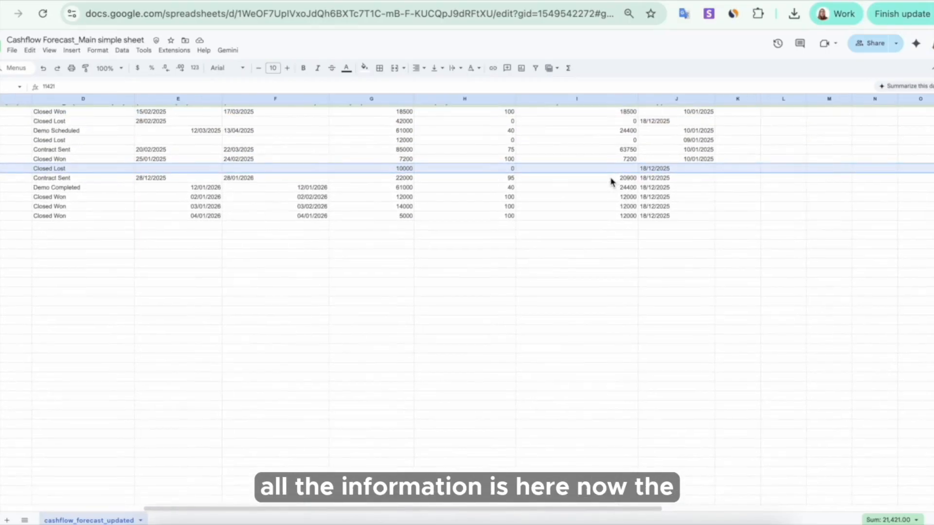
{"action": "left_click", "coordinate": [610, 181]}
{"action": "left_click", "coordinate": [611, 215]}
{"action": "scroll", "coordinate": [612, 217], "scroll_direction": "up", "scroll_amount": 1}
{"action": "scroll", "coordinate": [294, 155], "scroll_direction": "left", "scroll_amount": 5}
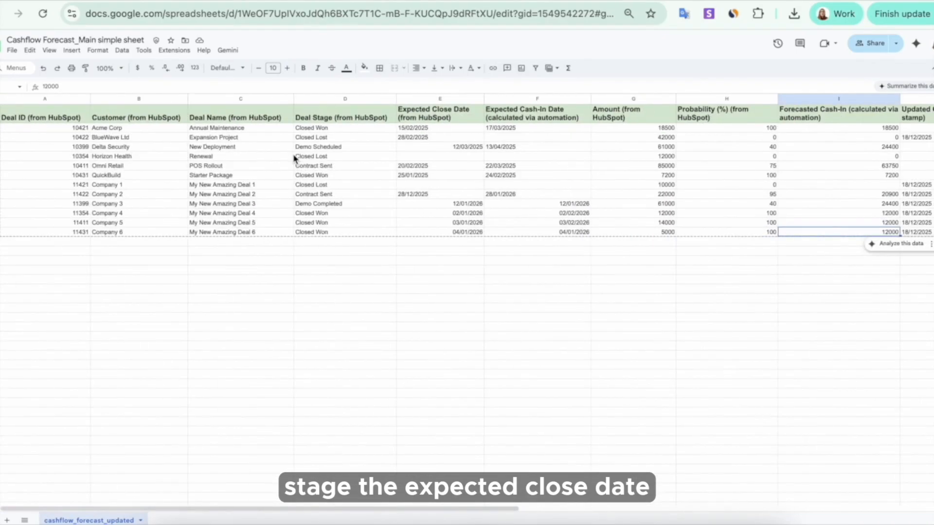
Step: Check the BlueWave Ltd Expansion Project row, including its deal stage and forecast columns
{"action": "left_click", "coordinate": [1, 138]}
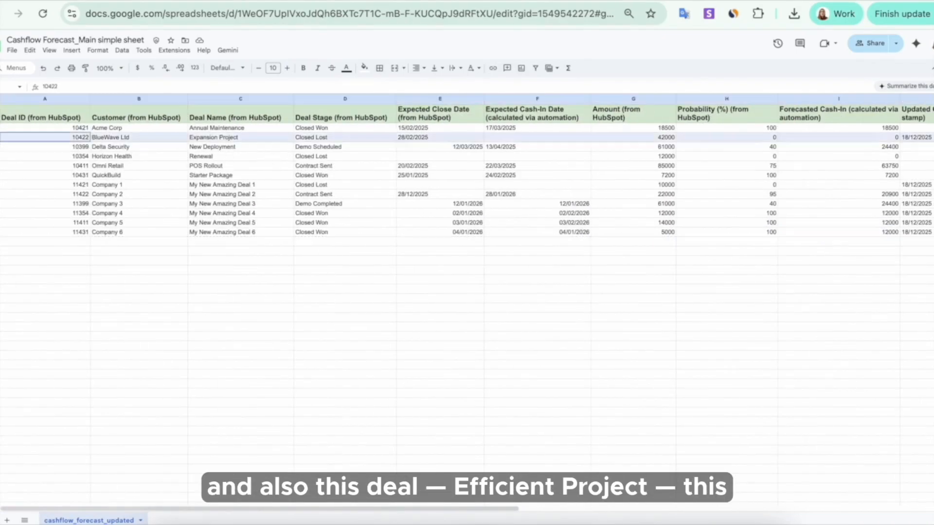
{"action": "scroll", "coordinate": [133, 137], "scroll_direction": "right", "scroll_amount": 2}
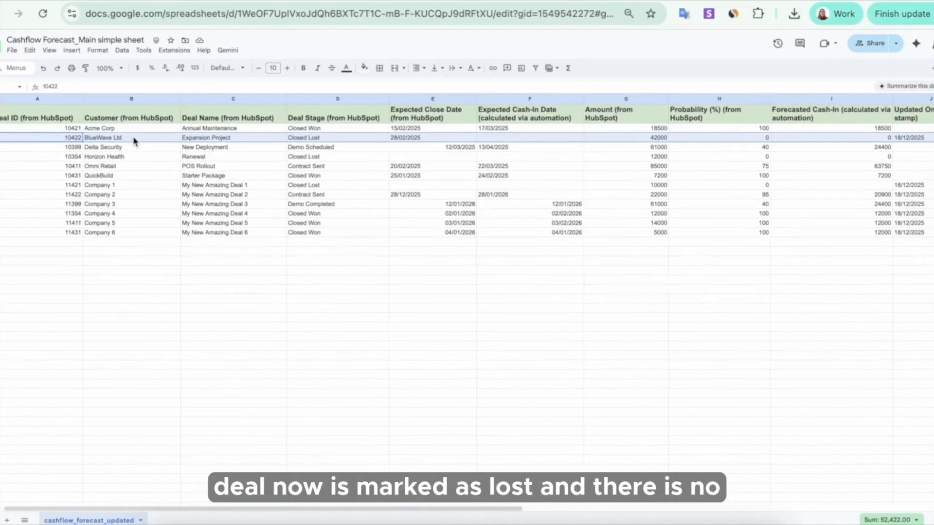
{"action": "left_click", "coordinate": [270, 141]}
{"action": "scroll", "coordinate": [271, 141], "scroll_direction": "right", "scroll_amount": 8}
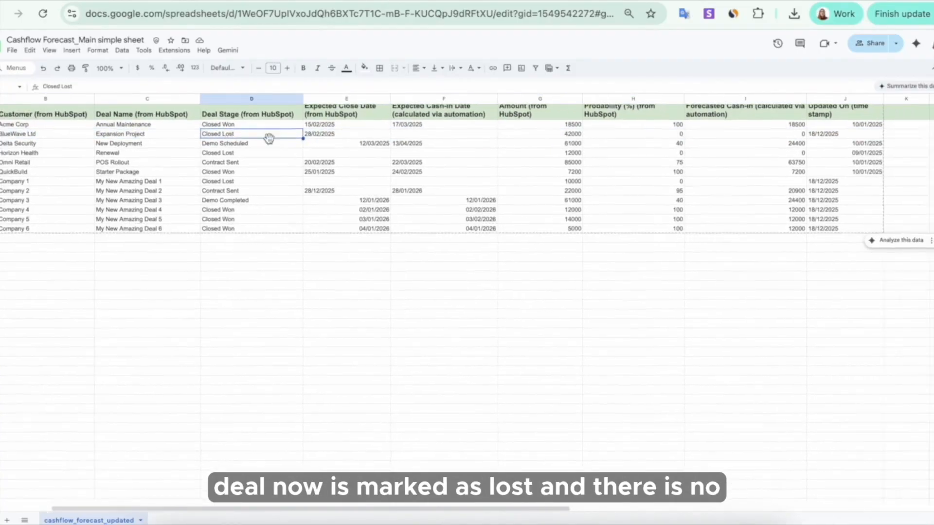
{"action": "scroll", "coordinate": [270, 141], "scroll_direction": "right", "scroll_amount": 4}
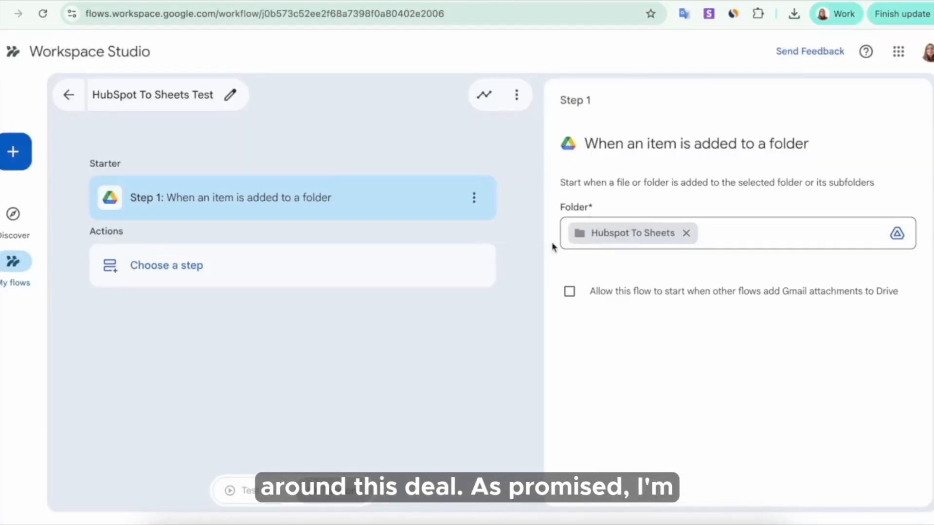
Step: Add an Extract step to the HubSpot To Sheets Test flow in Workspace Studio and add a custom content entry
{"action": "left_click", "coordinate": [226, 270]}
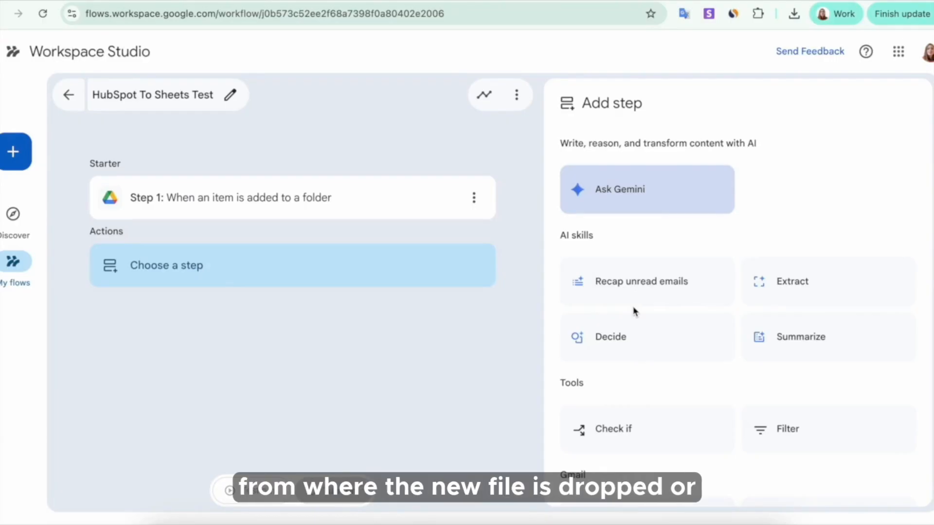
{"action": "left_click", "coordinate": [836, 286]}
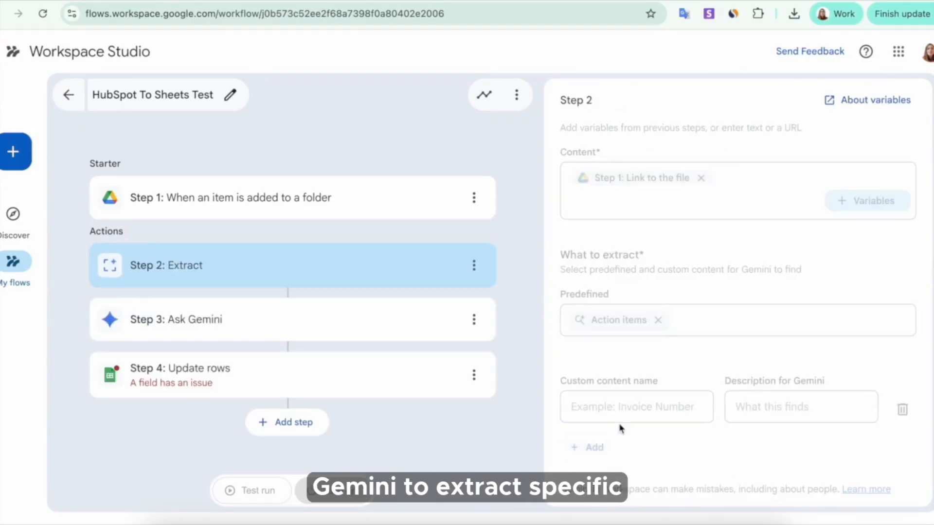
{"action": "left_click", "coordinate": [597, 448]}
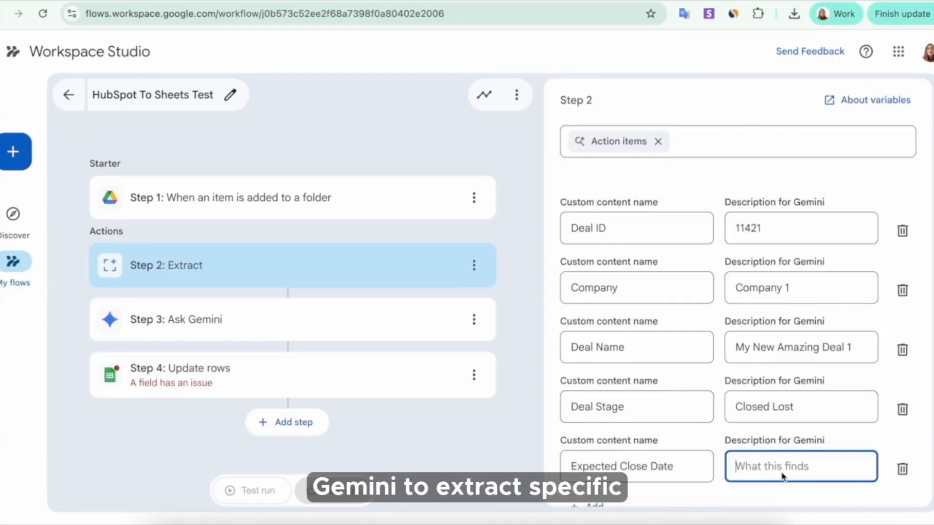
Step: Describe the Expected Close Date content as "Date" and extend the Deal Stage description with Closed Won as a further example
{"action": "type", "text": "Date"}
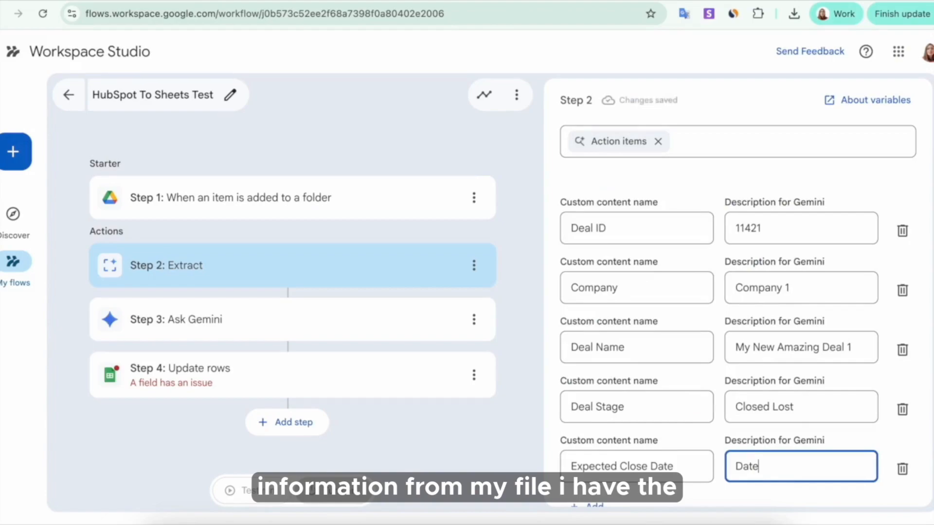
{"action": "left_click", "coordinate": [797, 410]}
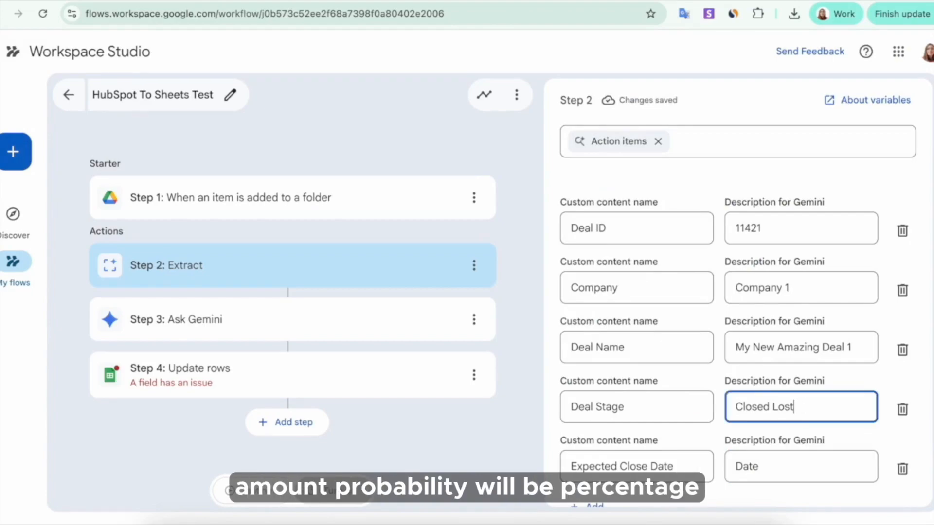
{"action": "type", "text": ", Closed W"}
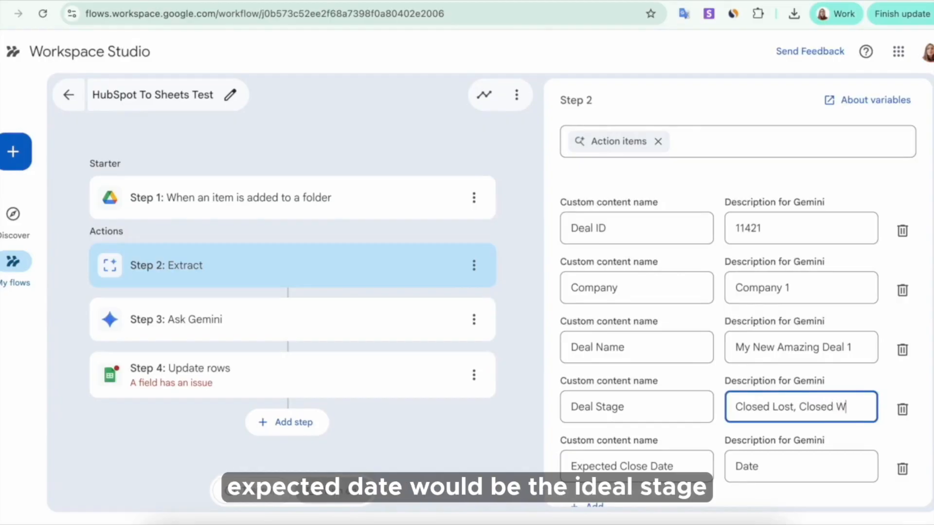
{"action": "type", "text": "on, Dema"}
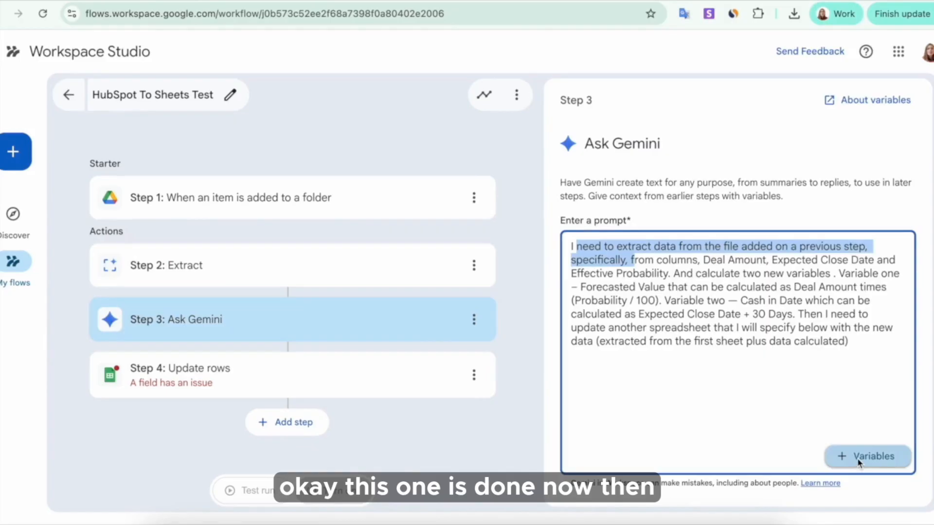
Step: Reword the Gemini prompt's opening to take the Amount, Expected Close Date and Probability variables from Step 2, removing the plain-text column names
{"action": "left_click", "coordinate": [858, 460]}
{"action": "left_click", "coordinate": [636, 287]}
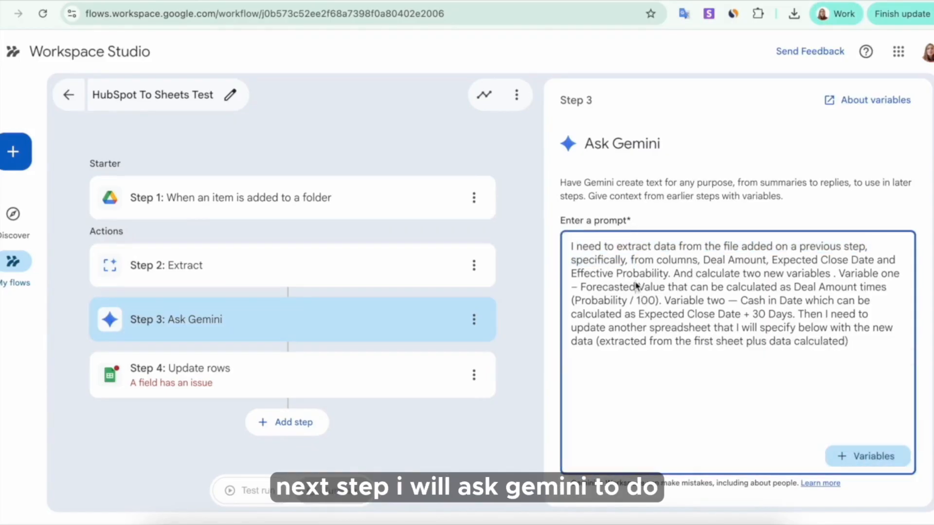
{"action": "left_click_drag", "start_coordinate": [607, 250], "coordinate": [694, 266]}
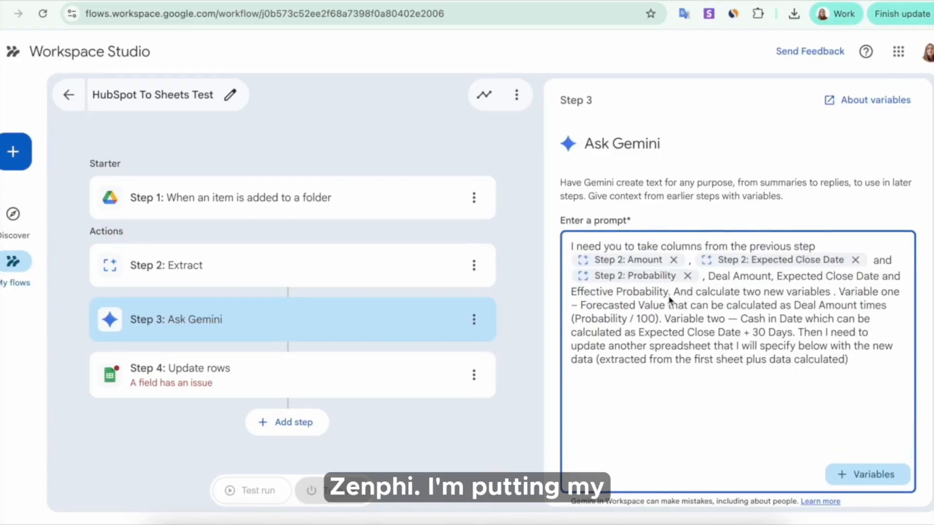
{"action": "left_click_drag", "start_coordinate": [703, 276], "coordinate": [669, 293]}
{"action": "key", "text": "BackSpace"}
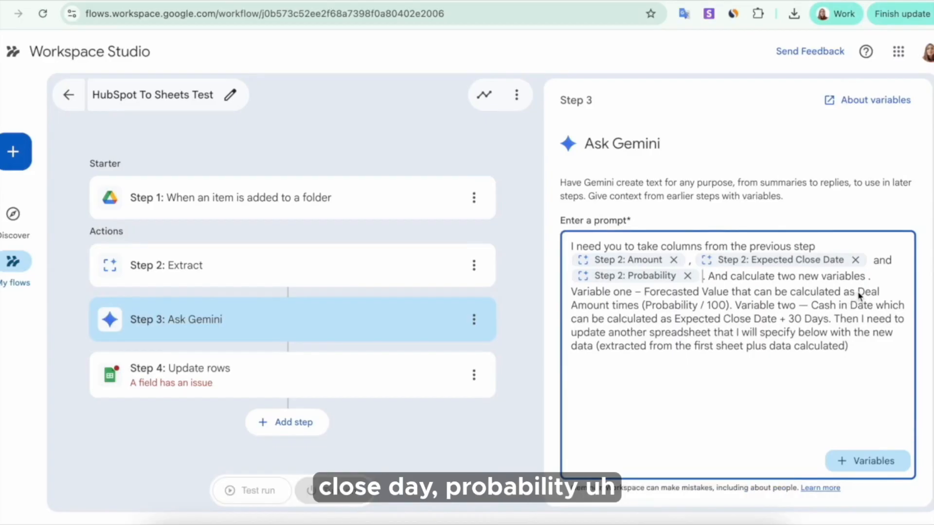
Step: Replace the field names in the prompt's two formulas with Step 2 variables and delete the closing instruction about updating another spreadsheet
{"action": "left_click_drag", "start_coordinate": [859, 295], "coordinate": [631, 306]}
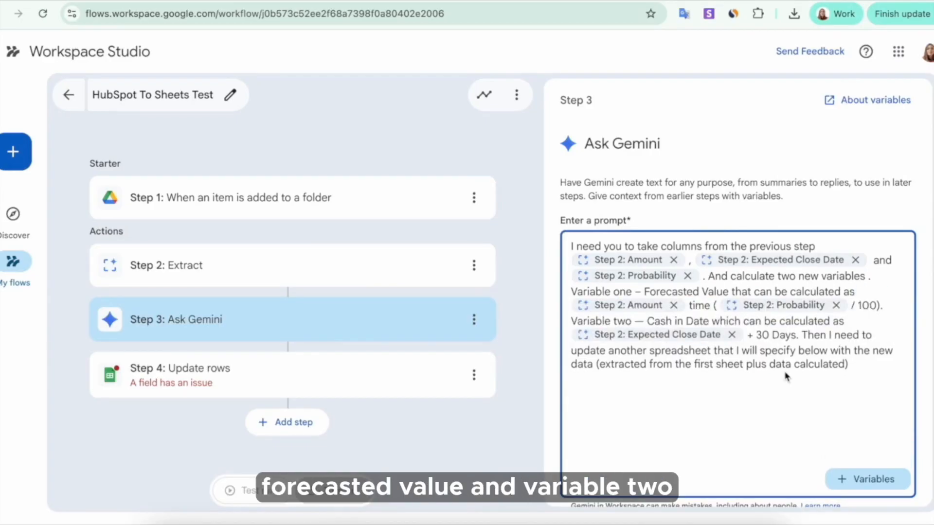
{"action": "left_click_drag", "start_coordinate": [802, 336], "coordinate": [855, 364]}
{"action": "key", "text": "BackSpace"}
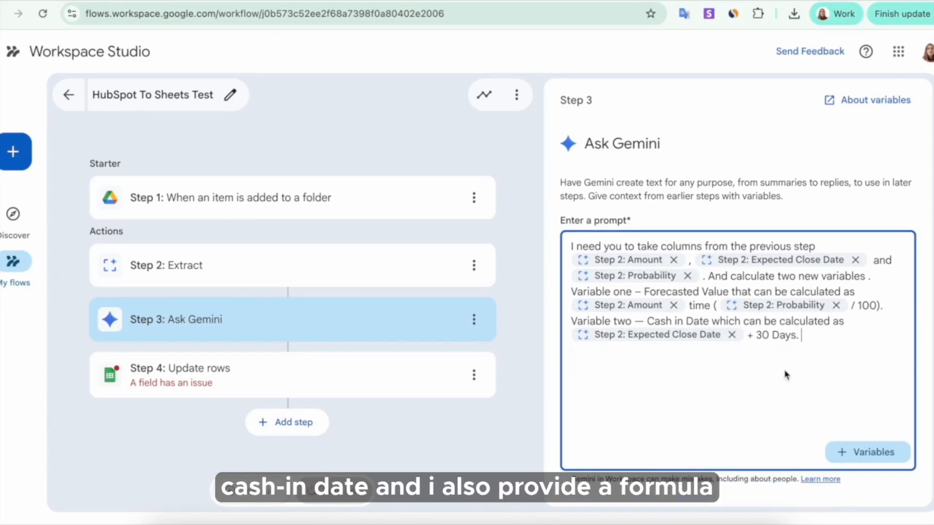
Step: Open the Update rows step and try to set the Deal ID (from HubSpot) row-matching value to the Extract step's Deal ID
{"action": "left_click", "coordinate": [392, 371]}
{"action": "scroll", "coordinate": [687, 334], "scroll_direction": "down", "scroll_amount": 4}
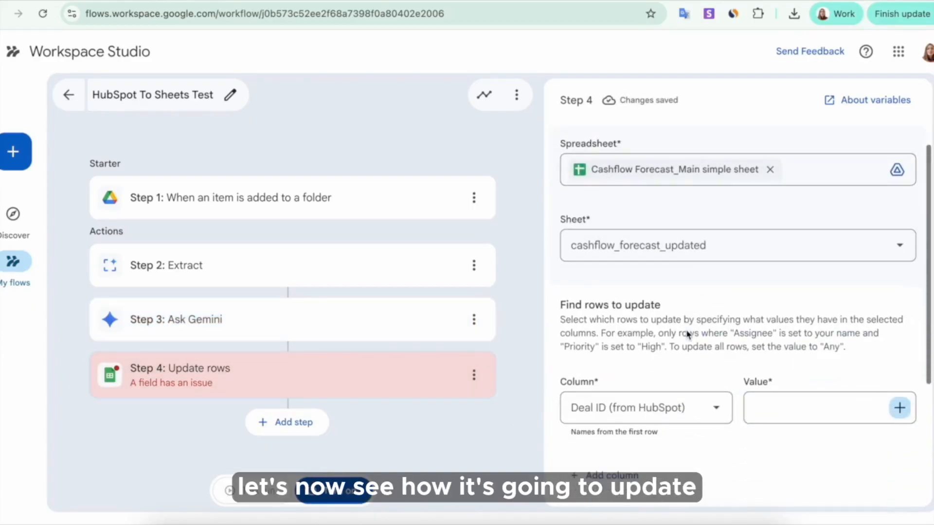
{"action": "left_click", "coordinate": [811, 335]}
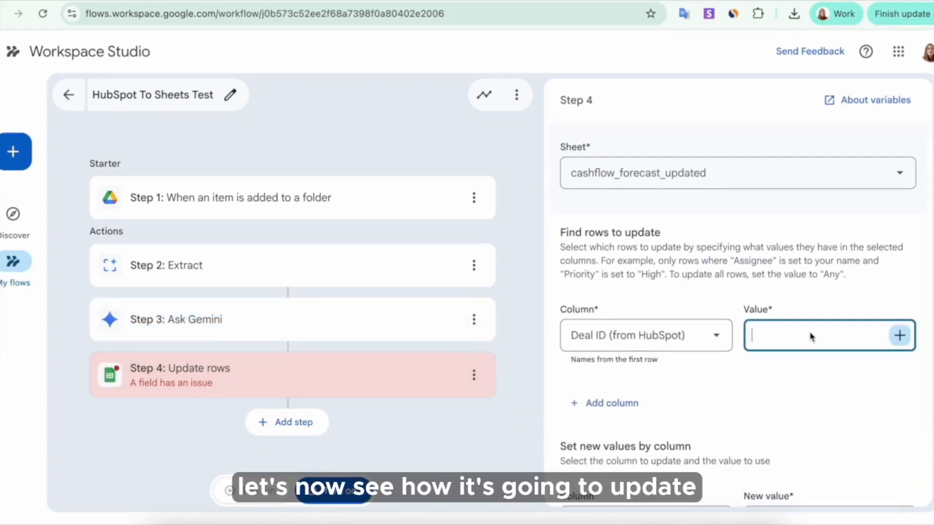
{"action": "left_click", "coordinate": [899, 335]}
{"action": "left_click", "coordinate": [860, 420]}
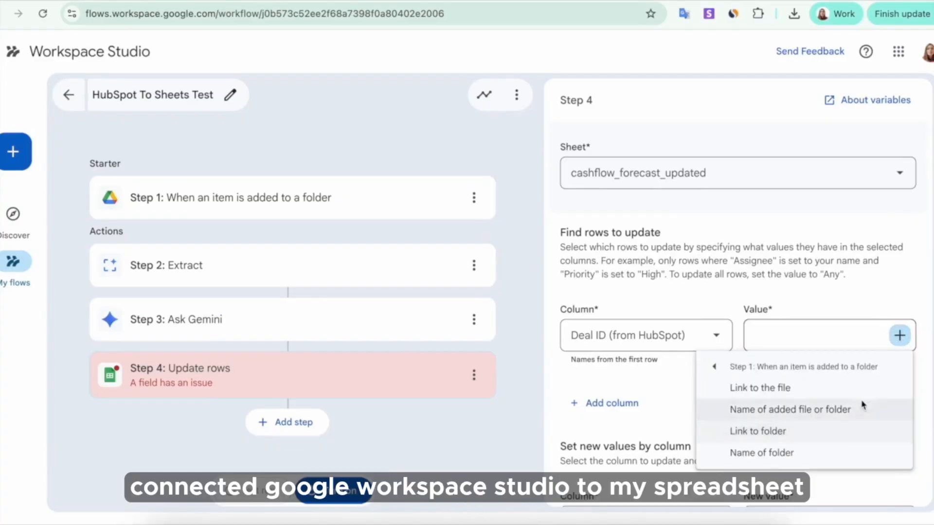
{"action": "left_click", "coordinate": [852, 311]}
{"action": "left_click", "coordinate": [899, 335]}
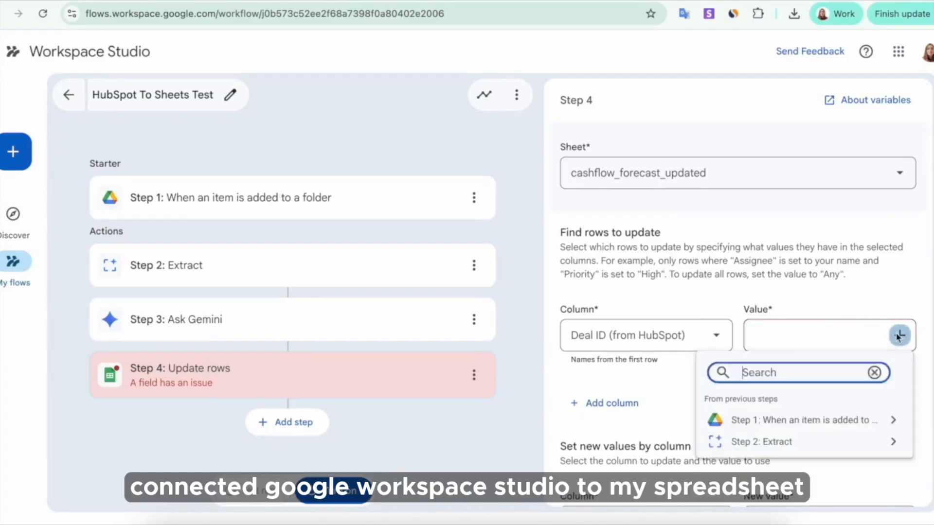
{"action": "left_click", "coordinate": [851, 442]}
{"action": "left_click", "coordinate": [828, 413]}
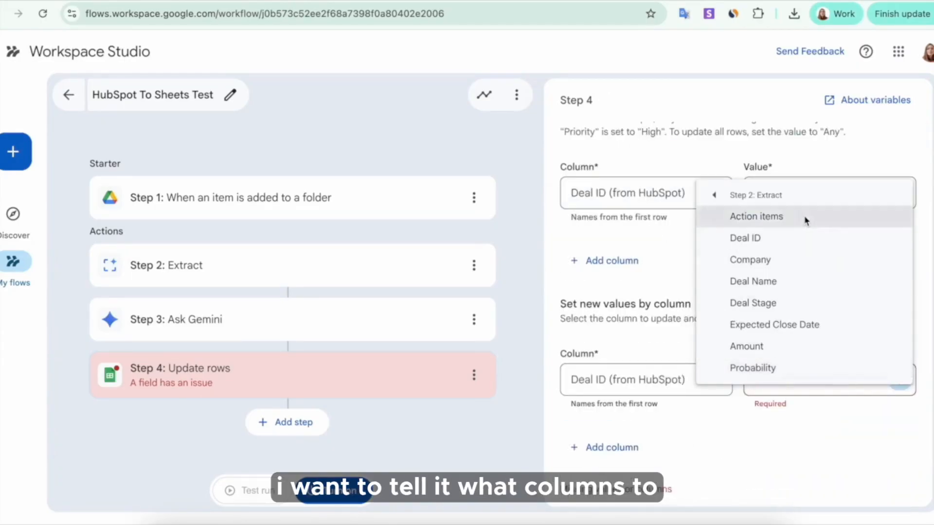
Step: Set the new values of the Deal ID and Customer columns to Deal ID and Company from the Extract step
{"action": "key", "text": "Escape"}
{"action": "left_click", "coordinate": [617, 446]}
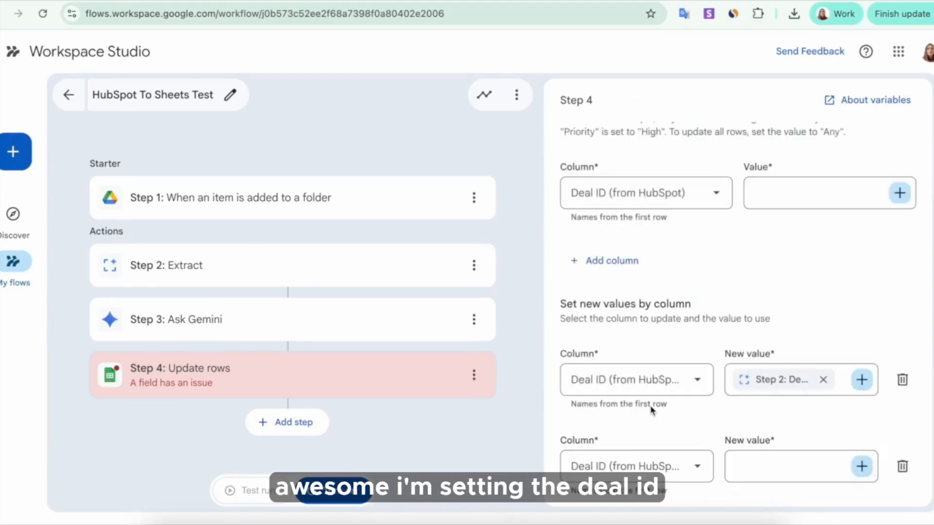
{"action": "scroll", "coordinate": [652, 410], "scroll_direction": "down", "scroll_amount": 2}
{"action": "left_click", "coordinate": [698, 379]}
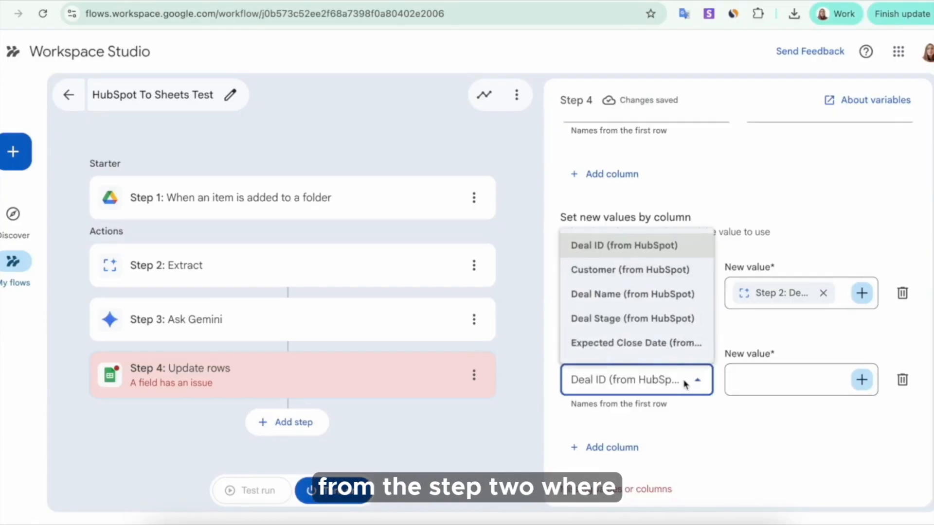
{"action": "left_click", "coordinate": [663, 277]}
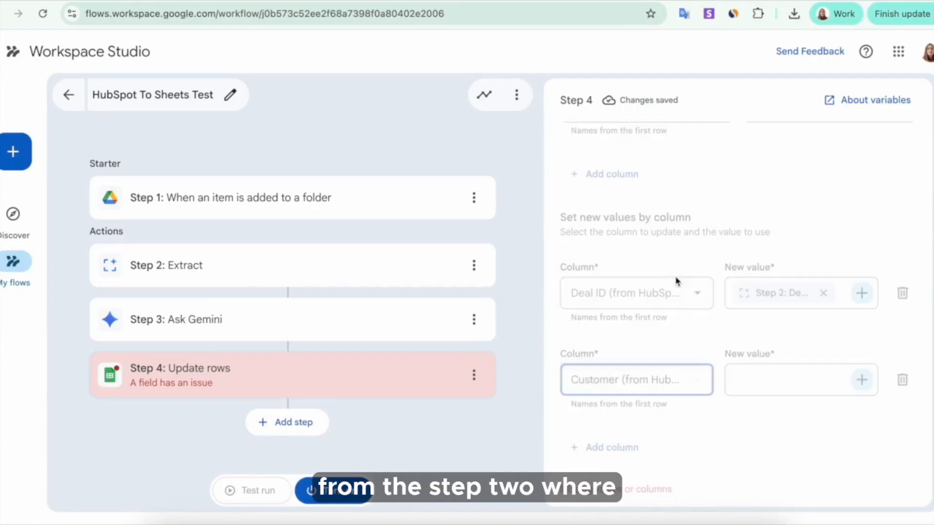
{"action": "left_click", "coordinate": [861, 384]}
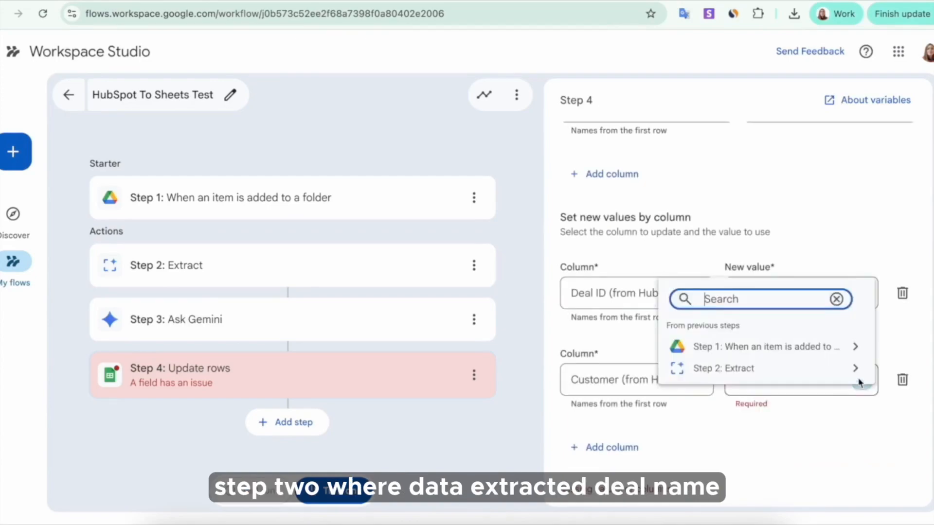
{"action": "left_click", "coordinate": [810, 370]}
{"action": "left_click", "coordinate": [705, 258]}
Step: Add the Deal Name, Deal Stage and Expected Close Date columns with the matching variables from the Extract step as new values
{"action": "left_click", "coordinate": [632, 446]}
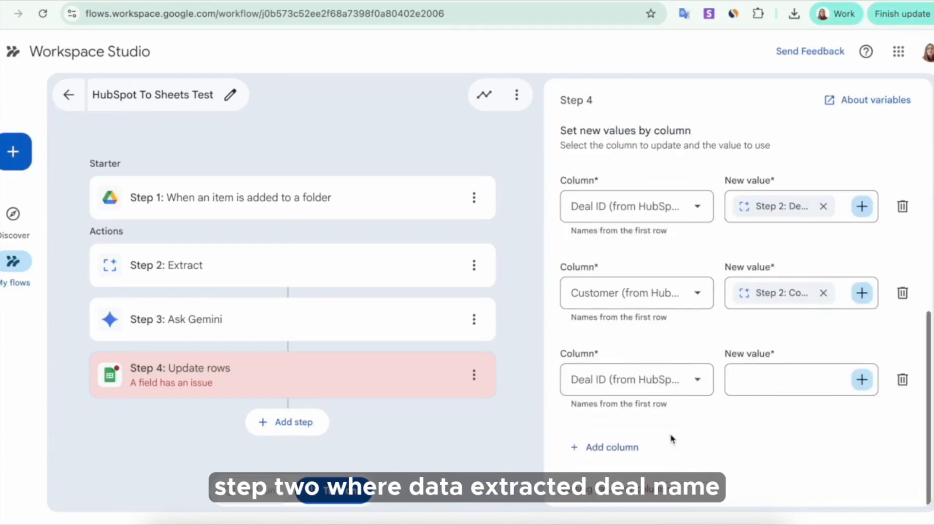
{"action": "left_click", "coordinate": [676, 379]}
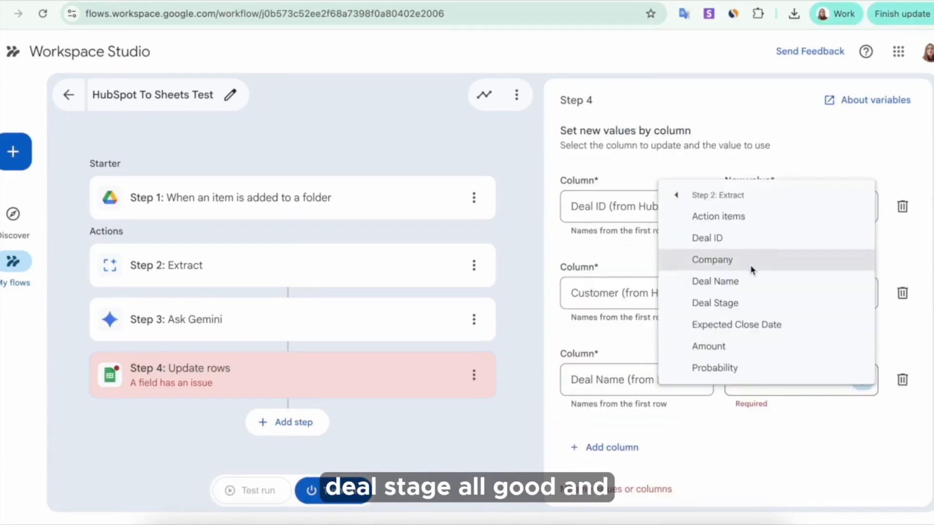
{"action": "left_click", "coordinate": [744, 281]}
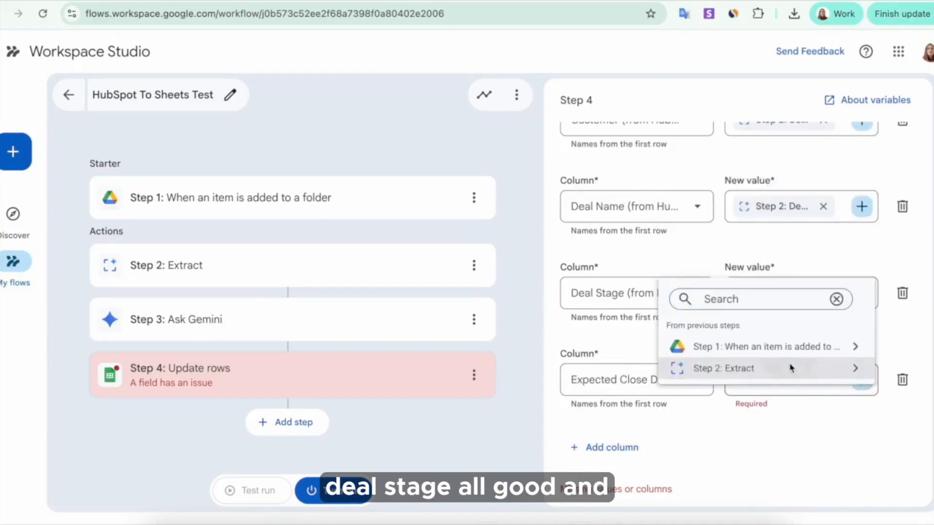
{"action": "left_click", "coordinate": [790, 368]}
{"action": "left_click", "coordinate": [785, 325]}
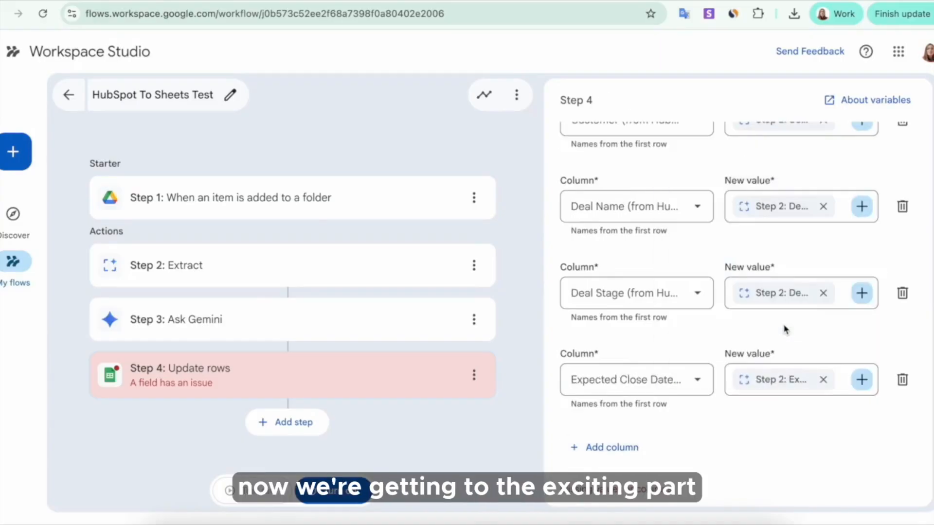
Step: Add the Expected Cash-In Date column and check which previous-step variables are offered for its new value
{"action": "left_click", "coordinate": [618, 448]}
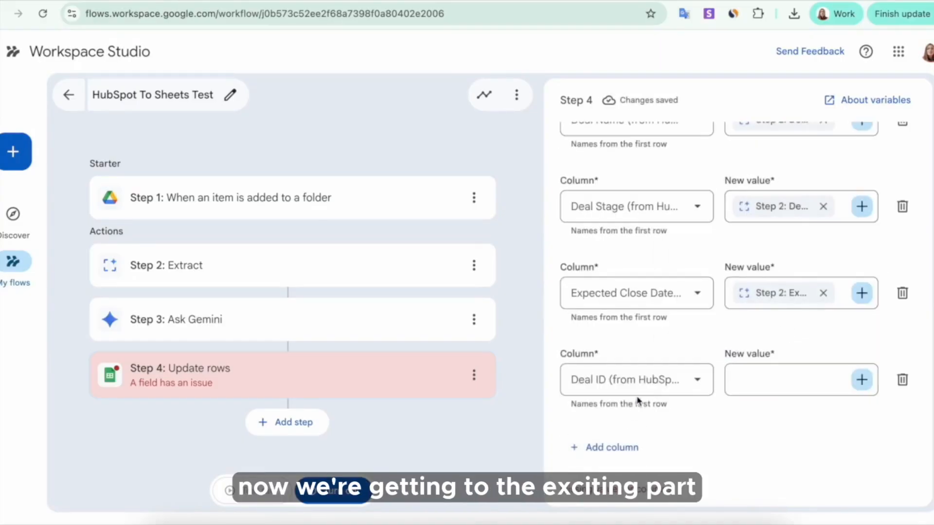
{"action": "left_click", "coordinate": [656, 384]}
{"action": "scroll", "coordinate": [632, 335], "scroll_direction": "down", "scroll_amount": 3}
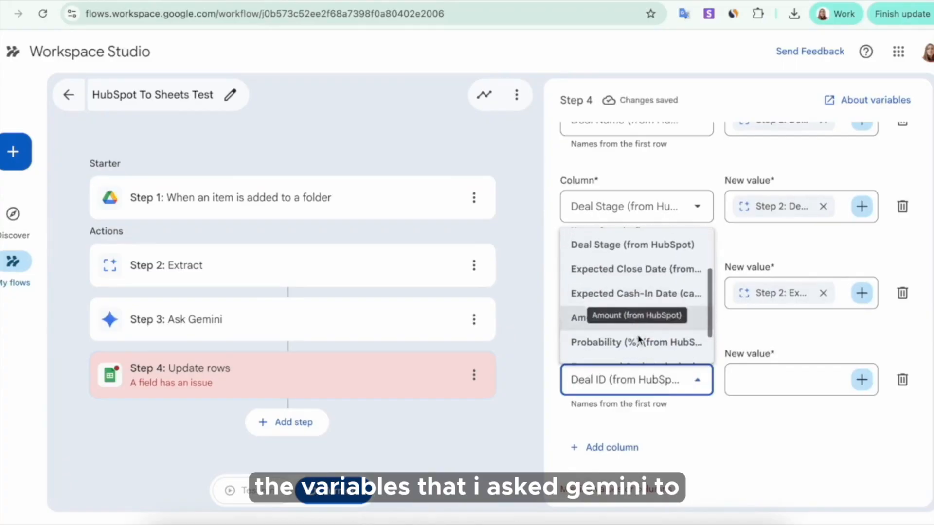
{"action": "left_click", "coordinate": [585, 291]}
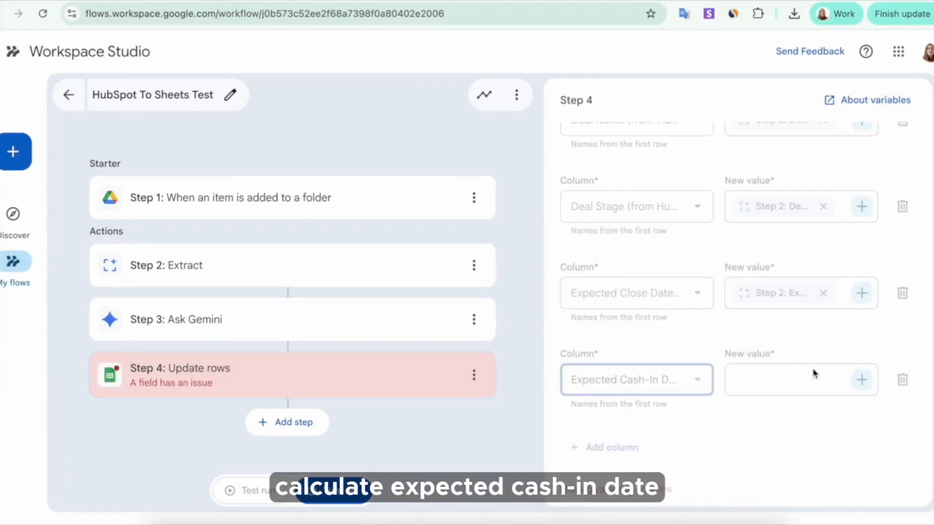
{"action": "left_click", "coordinate": [860, 382]}
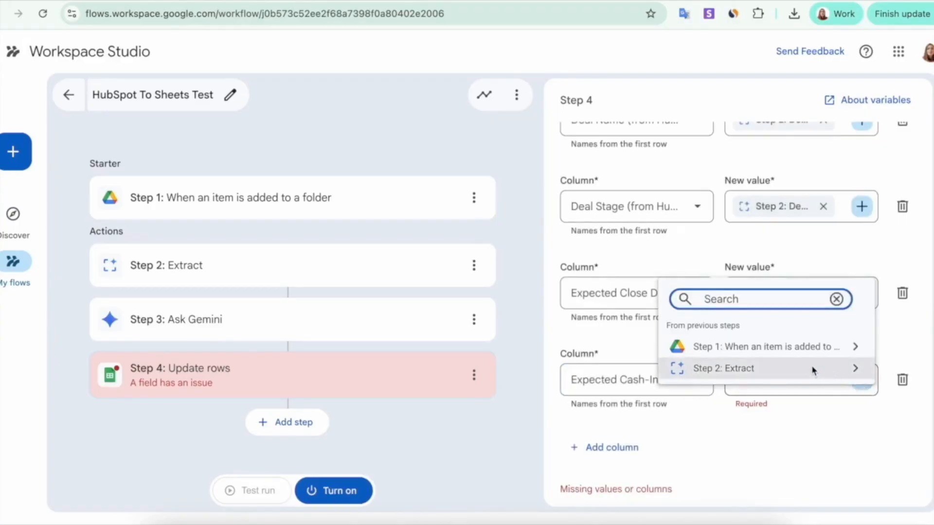
{"action": "left_click", "coordinate": [860, 383]}
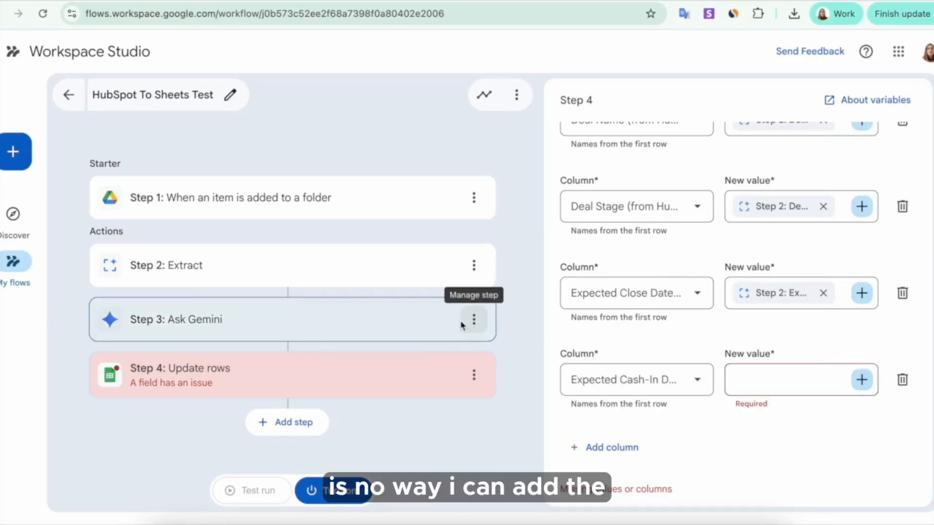
Step: Review the Ask Gemini step's prompt and source settings, and the Update rows step's sheet, row-matching and column-value settings
{"action": "left_click", "coordinate": [423, 321]}
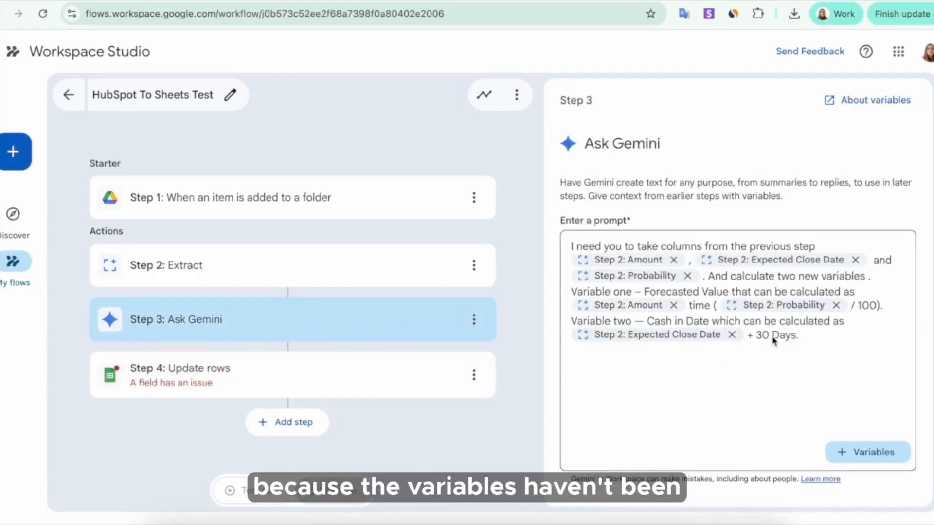
{"action": "scroll", "coordinate": [774, 341], "scroll_direction": "down", "scroll_amount": 1}
{"action": "scroll", "coordinate": [774, 341], "scroll_direction": "up", "scroll_amount": 1}
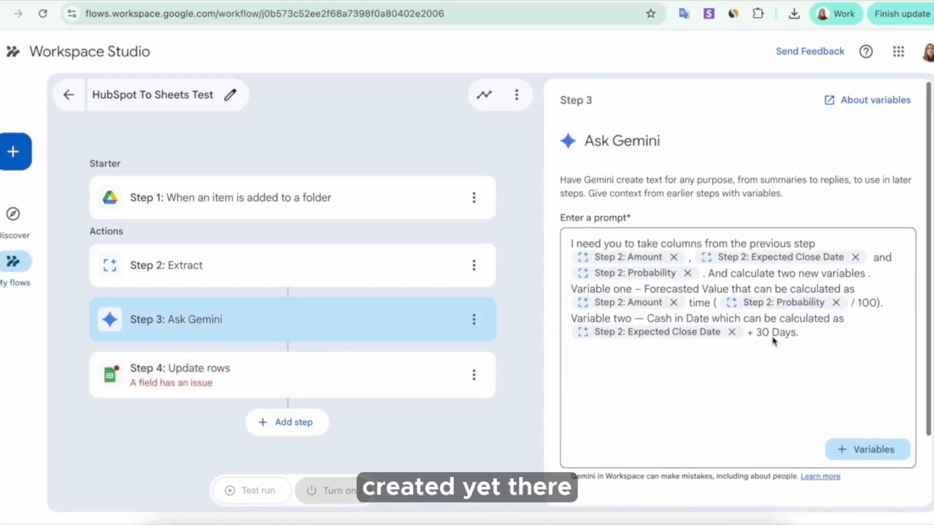
{"action": "scroll", "coordinate": [774, 341], "scroll_direction": "down", "scroll_amount": 1}
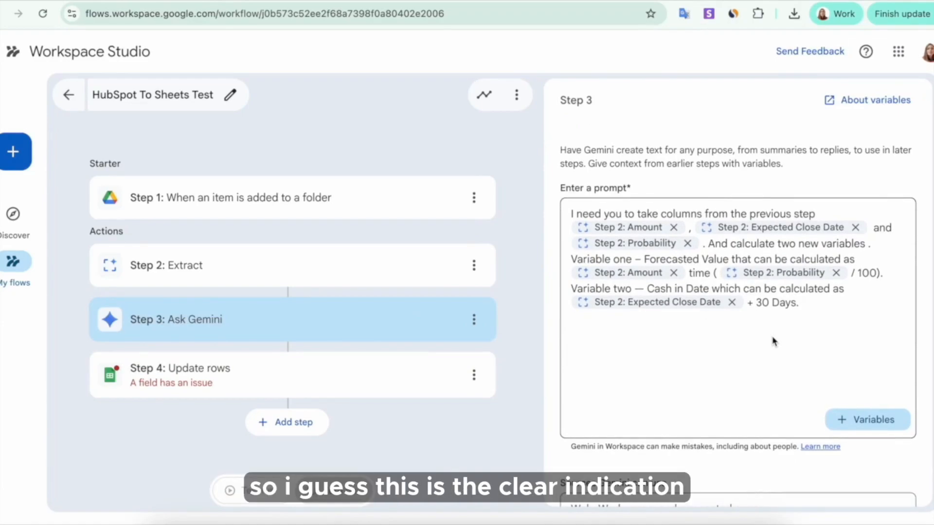
{"action": "scroll", "coordinate": [774, 342], "scroll_direction": "down", "scroll_amount": 1}
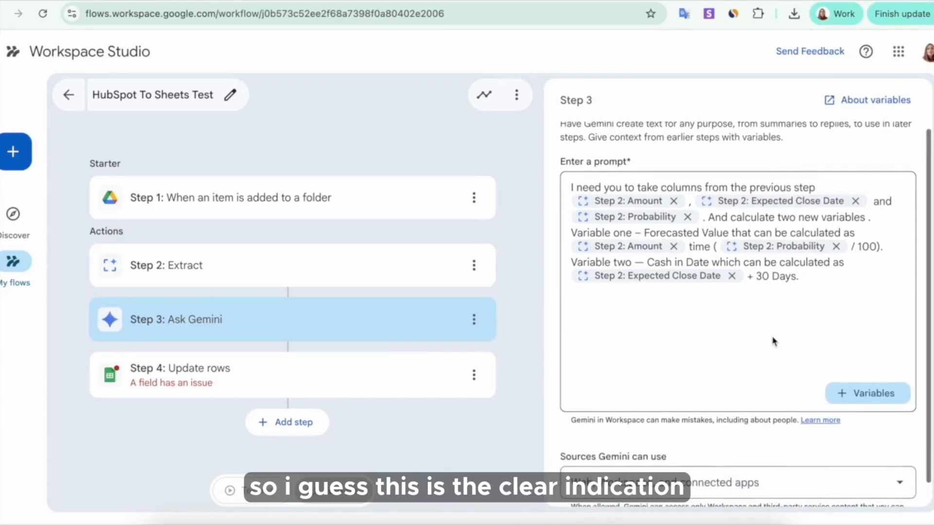
{"action": "left_click", "coordinate": [440, 368]}
{"action": "scroll", "coordinate": [663, 285], "scroll_direction": "down", "scroll_amount": 5}
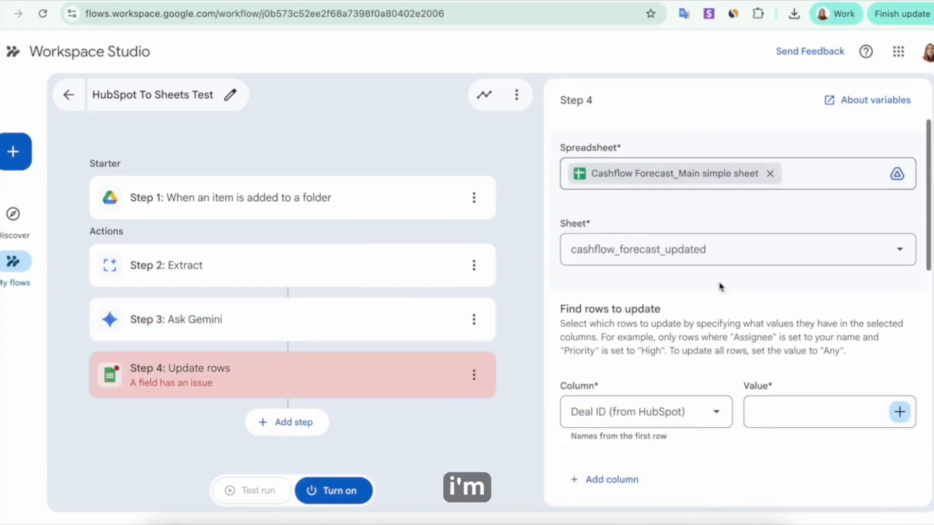
{"action": "scroll", "coordinate": [720, 285], "scroll_direction": "down", "scroll_amount": 5}
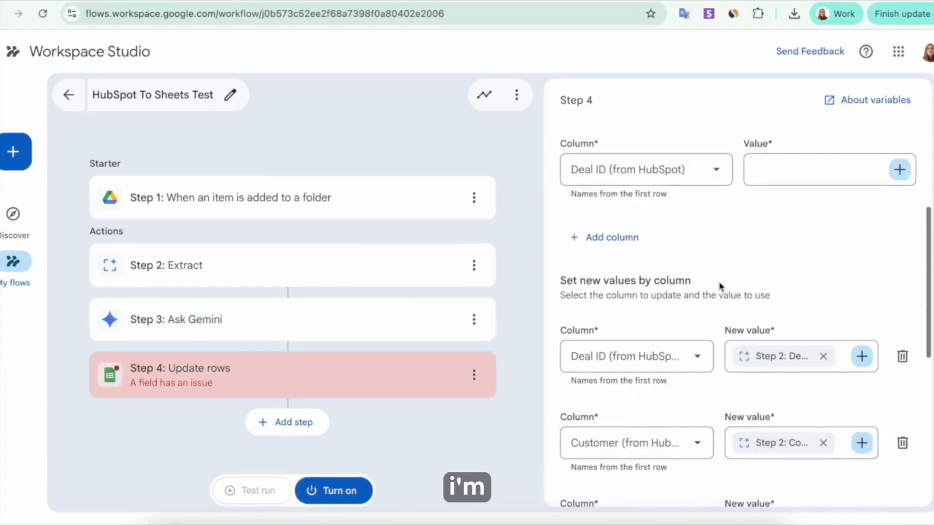
{"action": "scroll", "coordinate": [720, 286], "scroll_direction": "down", "scroll_amount": 2}
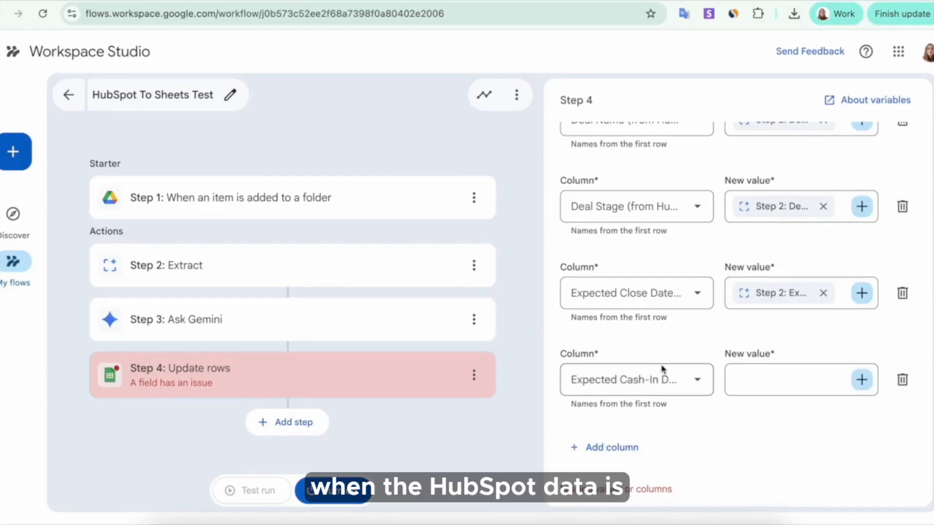
{"action": "scroll", "coordinate": [662, 368], "scroll_direction": "up", "scroll_amount": 5}
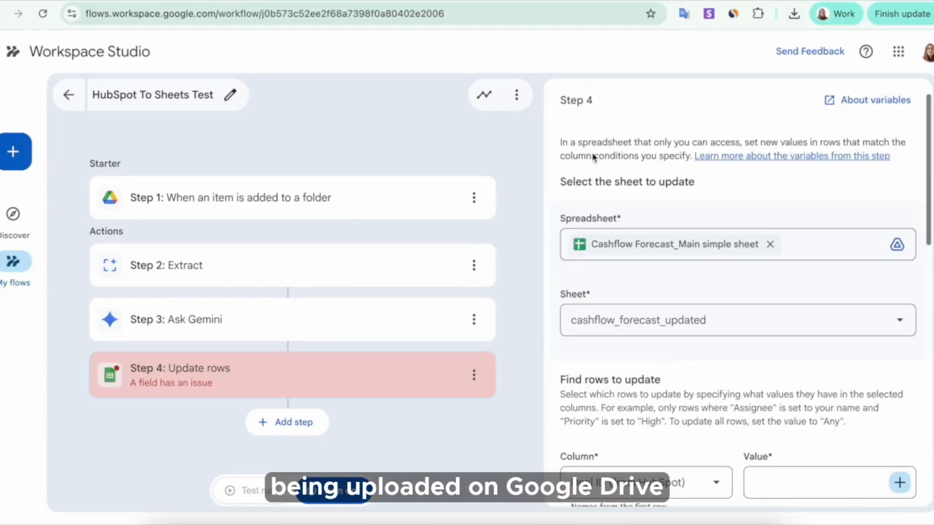